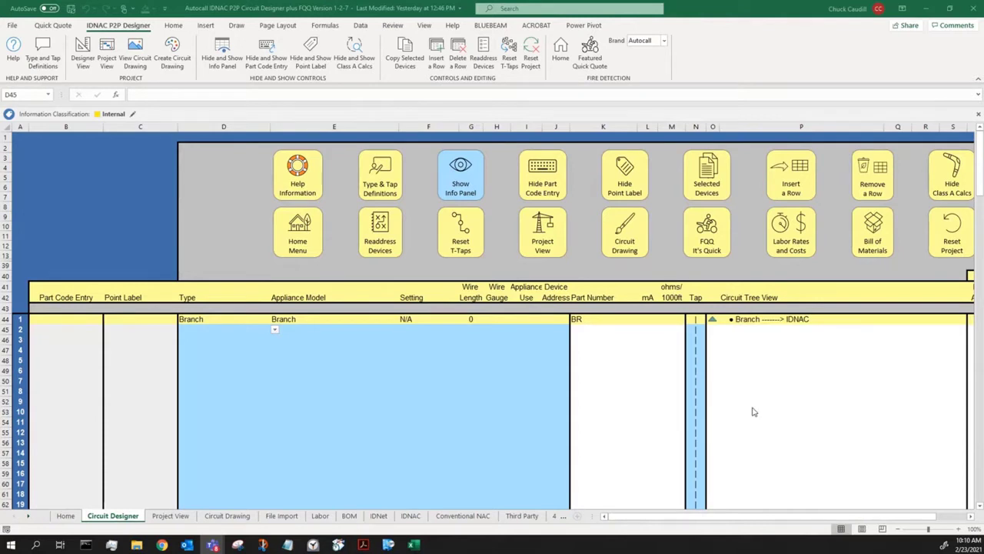
Step: Hide the part code entry column and add a DCAI as the device type in circuit row 2
left_click(544, 177)
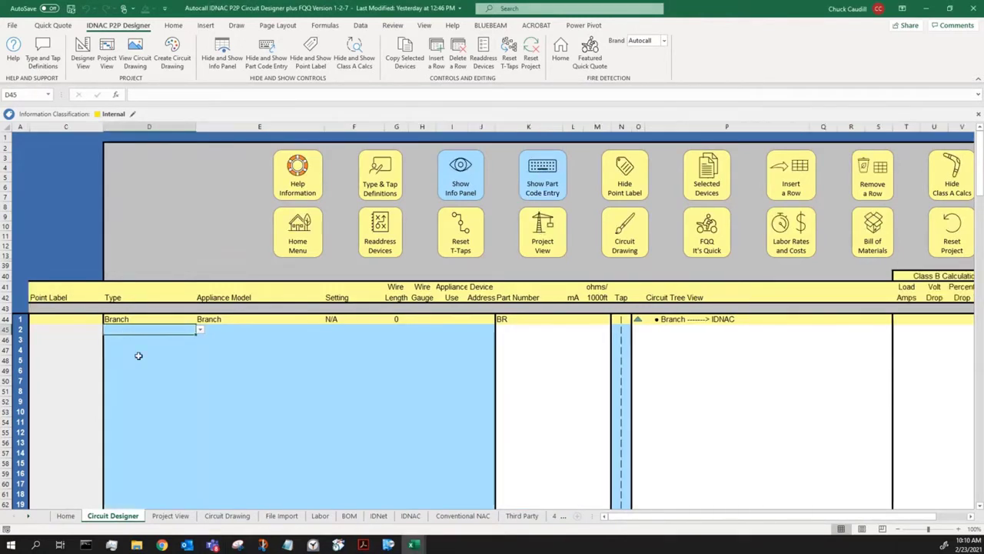
left_click(199, 330)
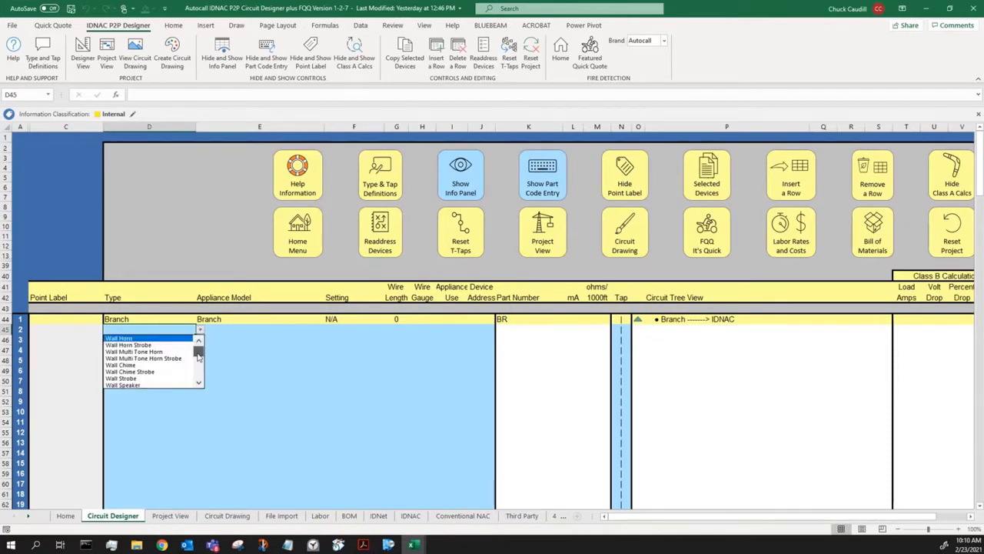
left_click_drag(198, 346, 199, 378)
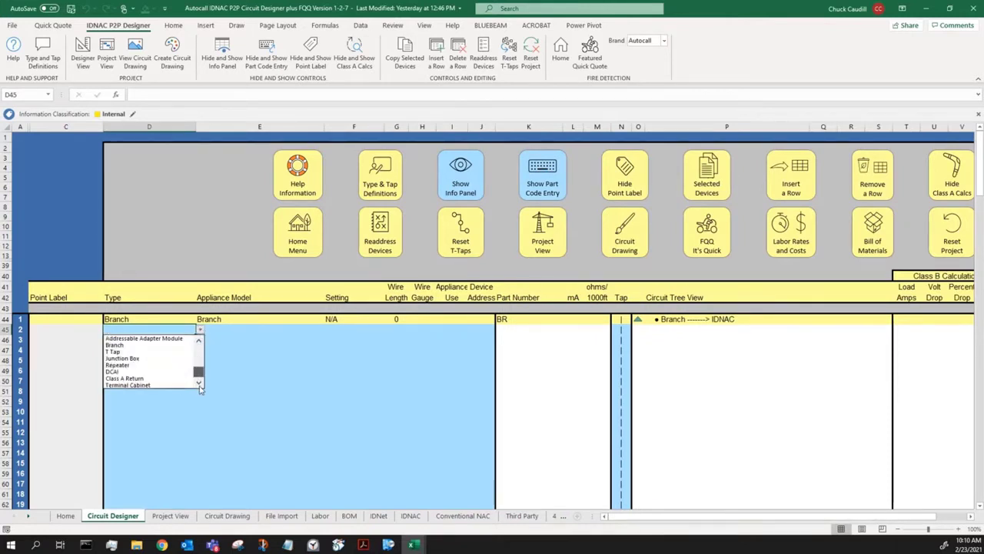
left_click(142, 372)
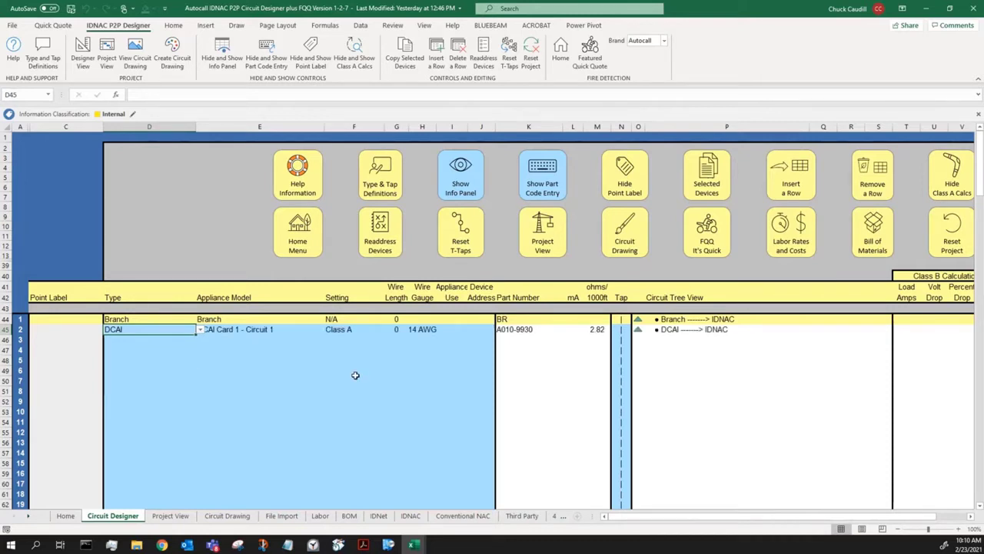
Step: Add a Wall Multi Tone Horn in circuit row 3 and a Wall Multi Tone Horn Strobe set to 520Hz High 15 cd in row 4
left_click(126, 339)
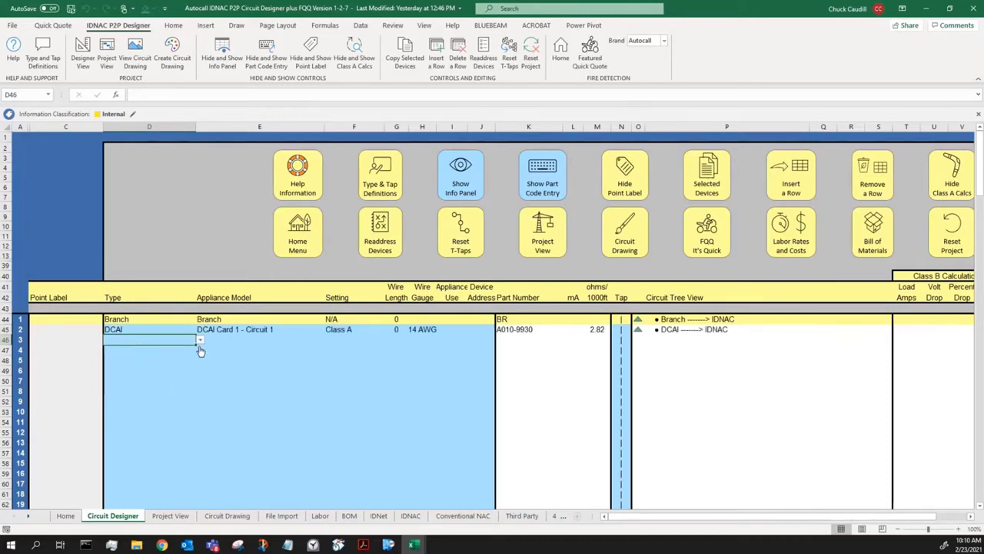
left_click(200, 339)
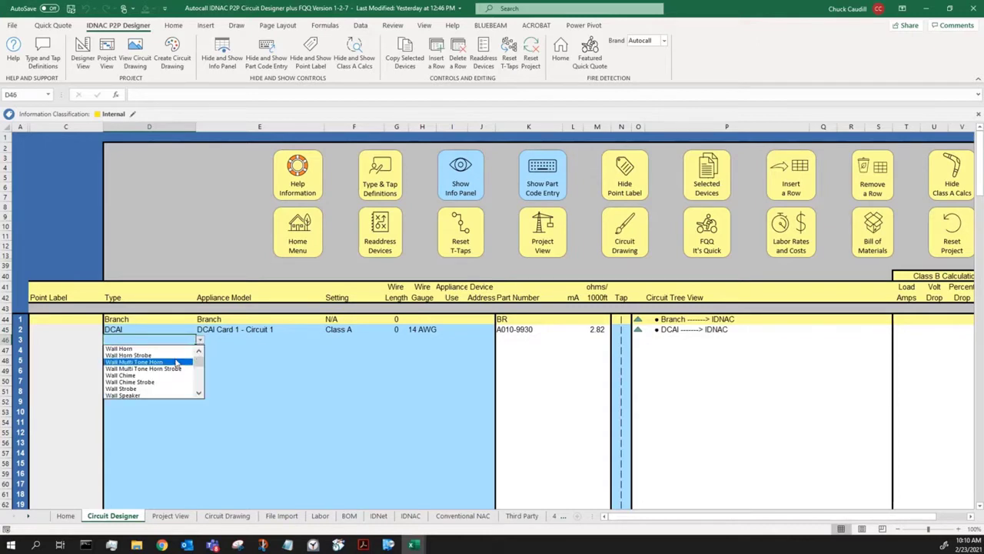
left_click(175, 363)
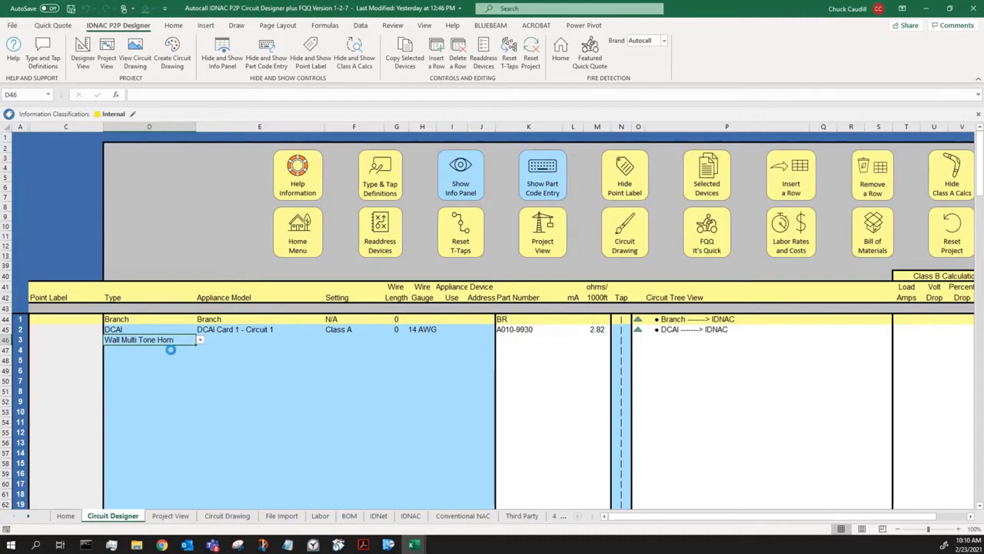
left_click(172, 355)
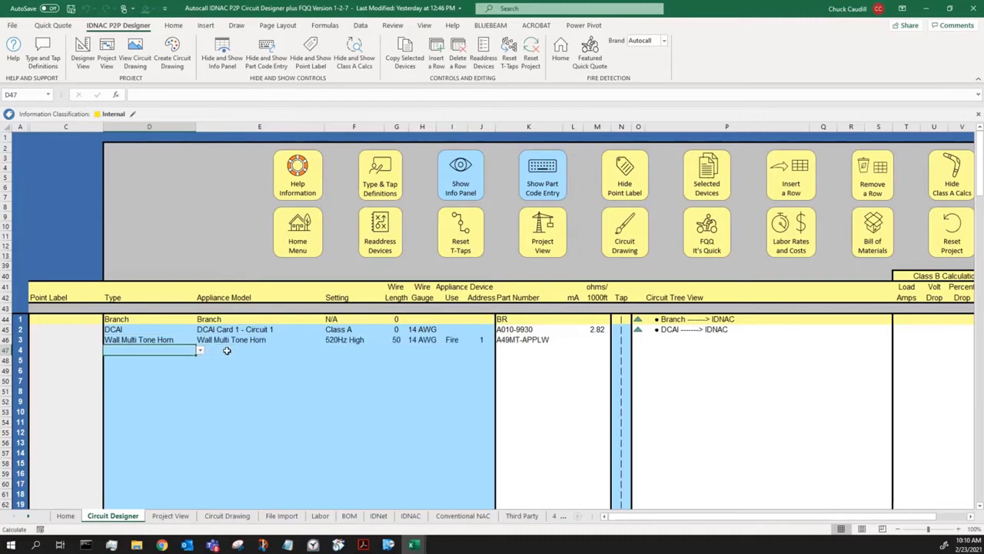
left_click(200, 352)
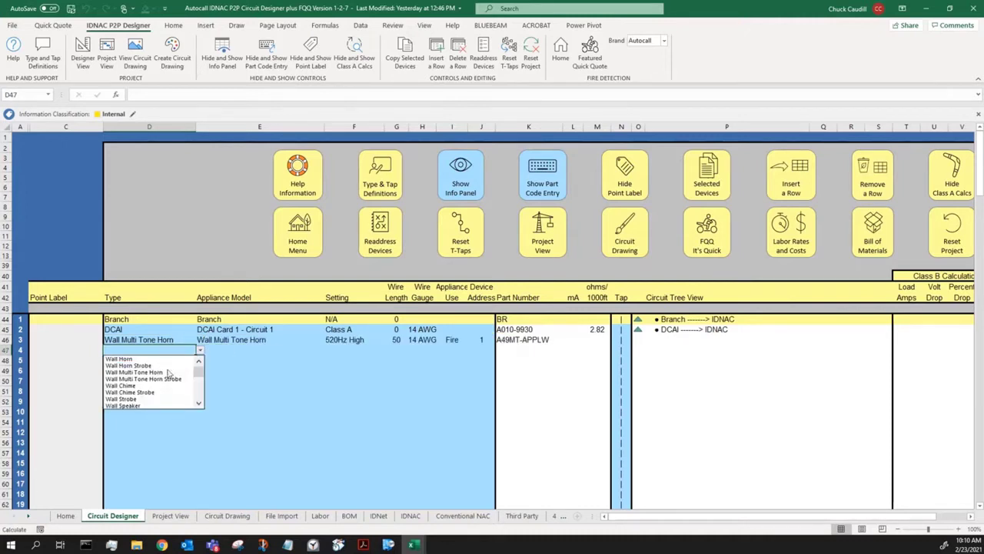
left_click(168, 379)
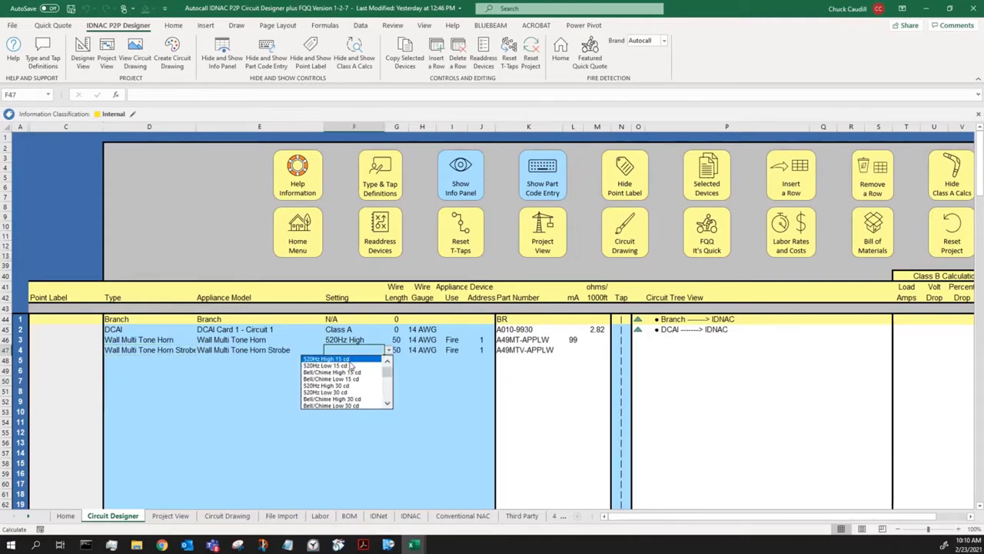
left_click(348, 361)
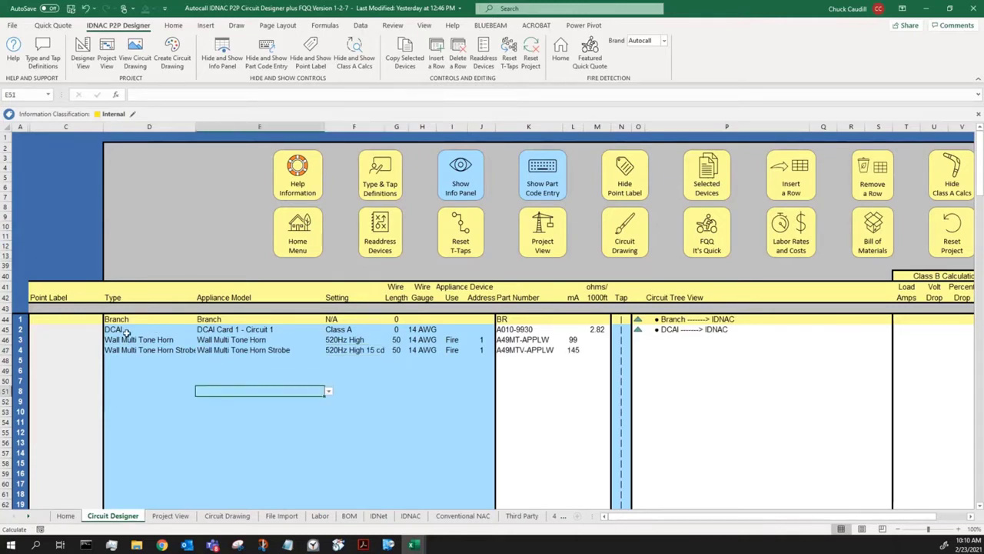
Step: Copy the multi tone horn and horn strobe devices from rows 3 and 4 to fill circuit rows 5 to 8
left_click_drag(142, 341, 154, 350)
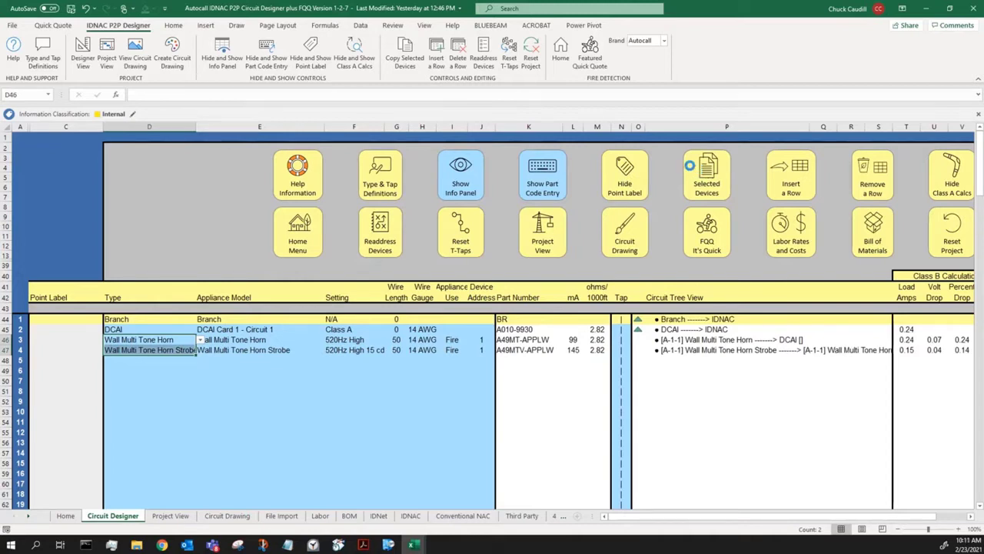
left_click(692, 165)
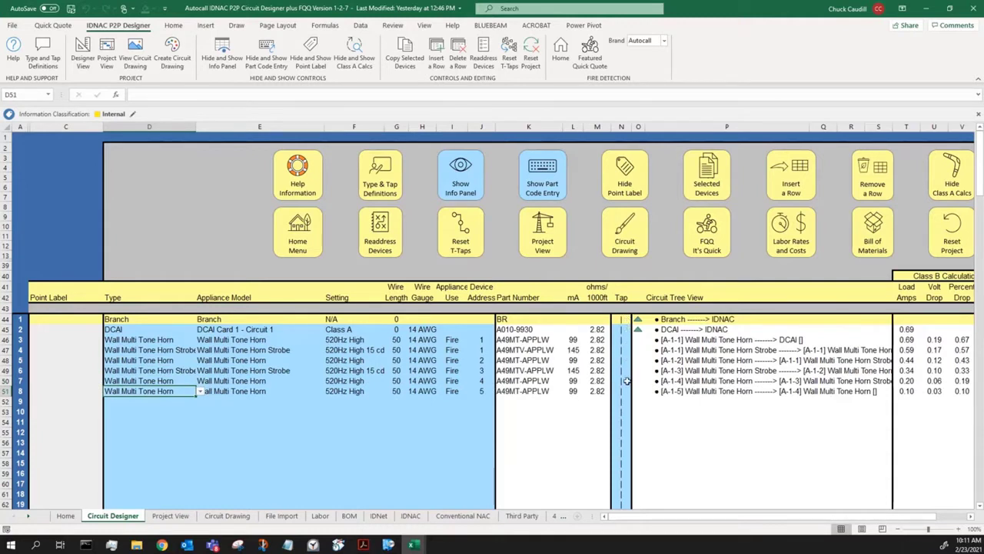
Step: Add a Class A Return in circuit row 9, after the last Wall Multi Tone Horn
left_click(144, 402)
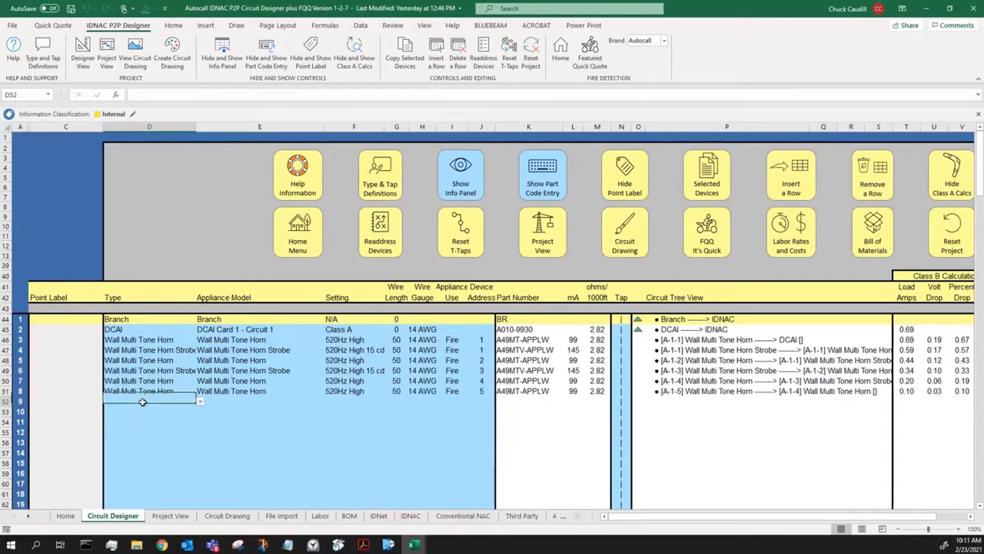
left_click(200, 405)
left_click(199, 456)
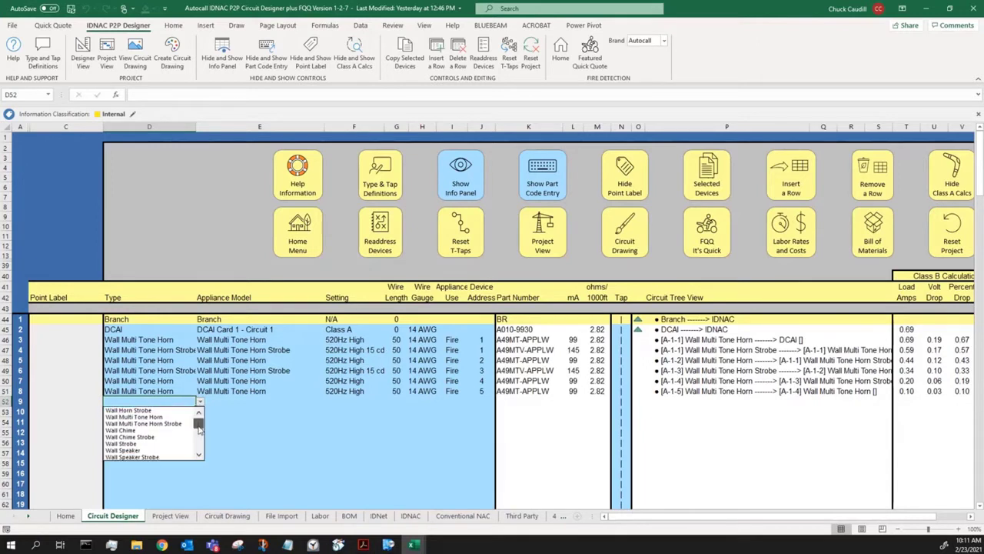
left_click(199, 455)
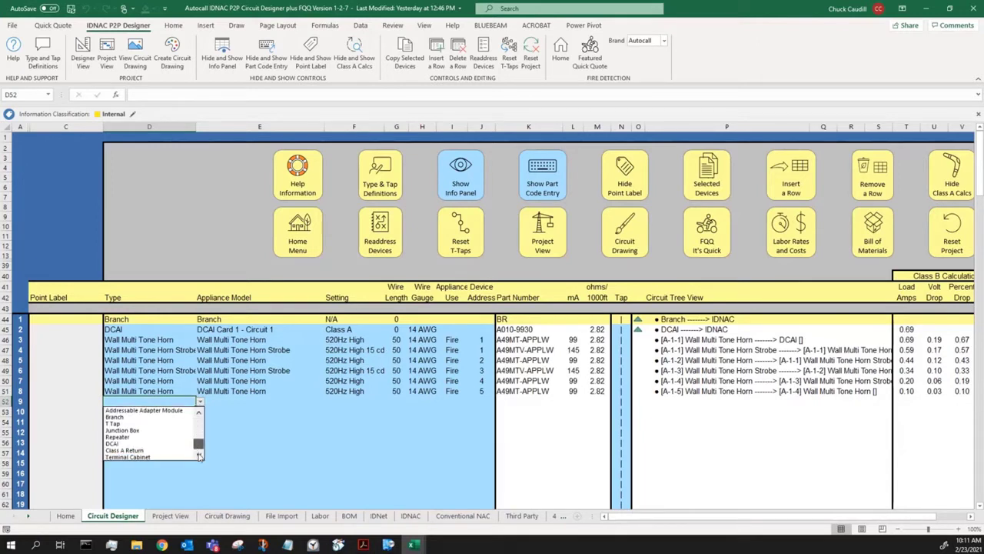
left_click(132, 451)
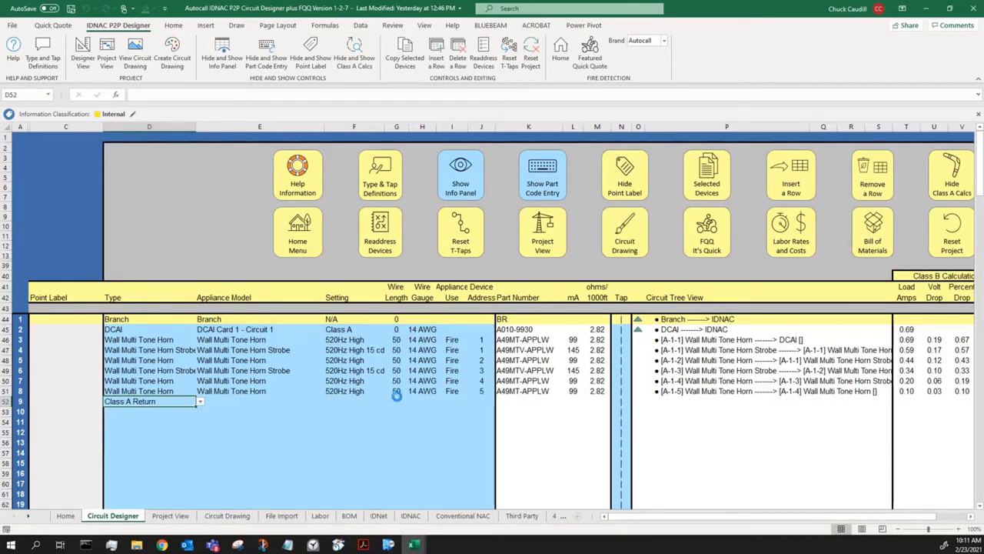
left_click(386, 439)
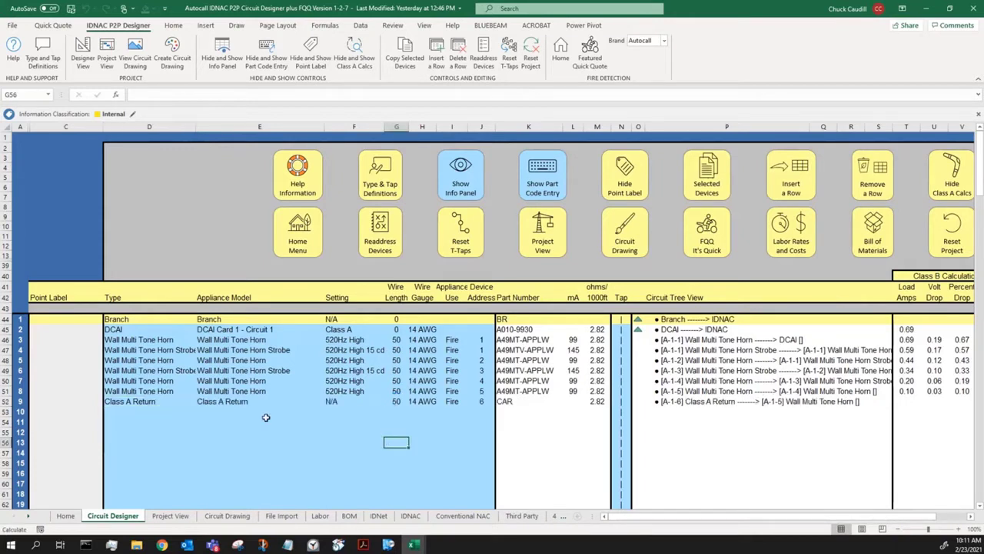
Step: Set the wire length of the Class A Return to 300
left_click(396, 401)
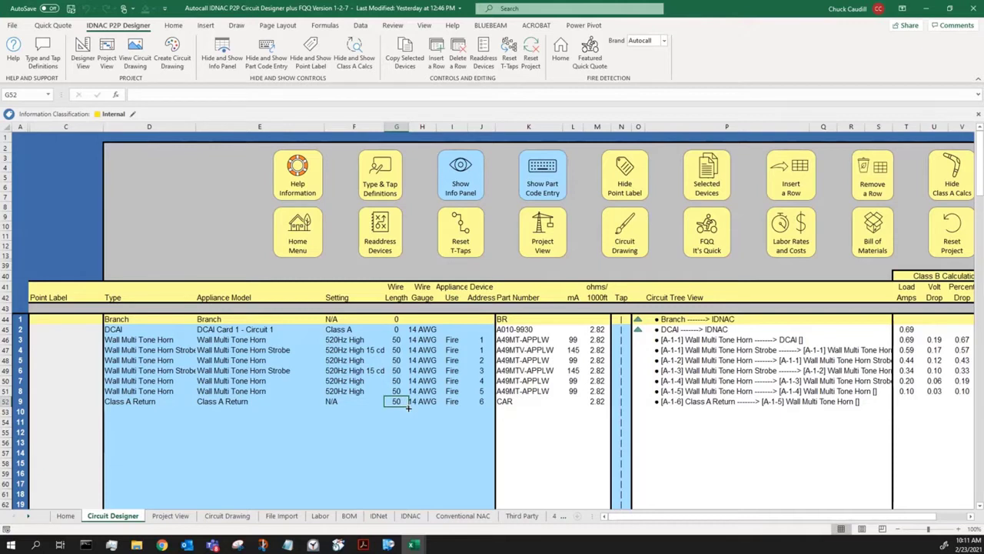
type("300")
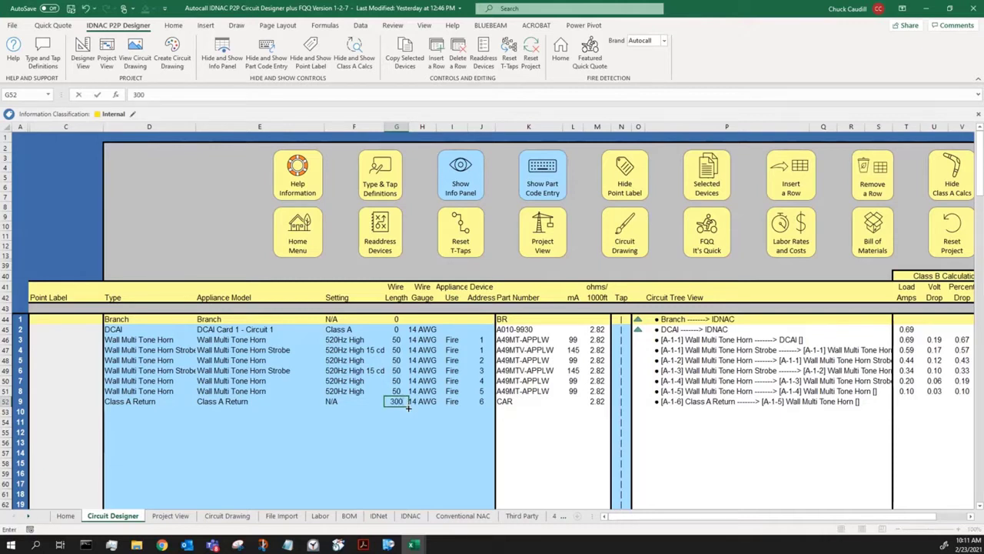
key("Return")
Step: Autofit the Volts at Device columns of both the Class B and the Class A reverse calculations
left_click_drag(619, 517, 652, 521)
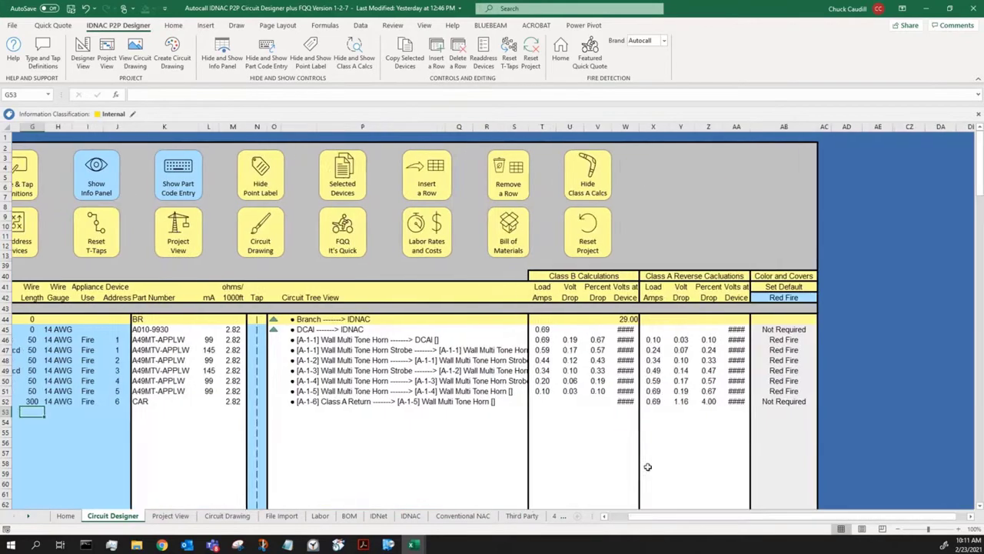
left_click(617, 126)
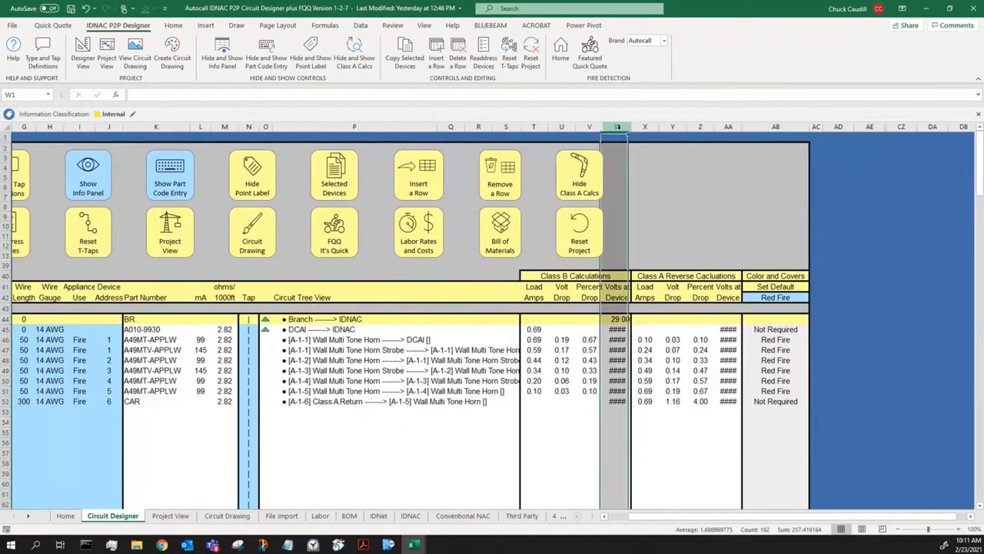
double_click(631, 126)
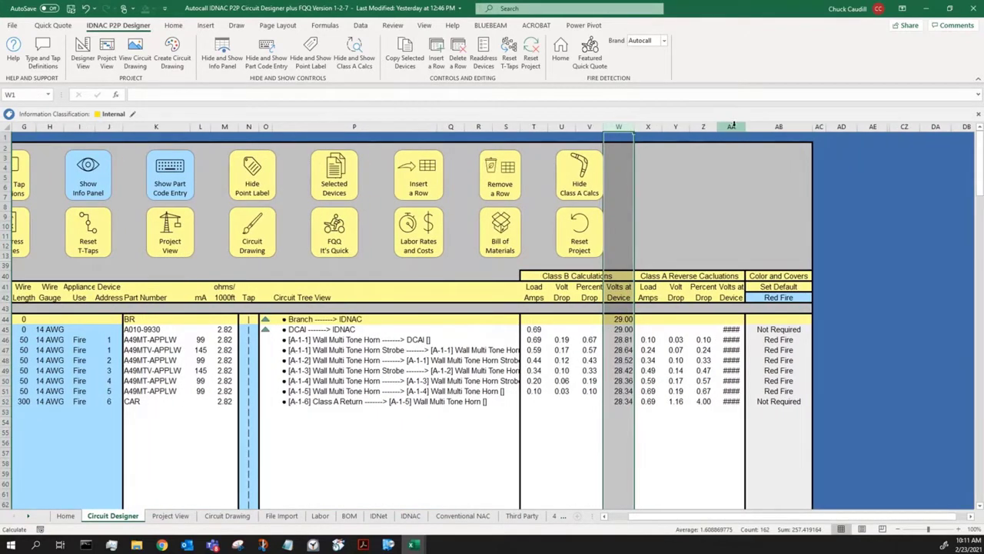
left_click(731, 127)
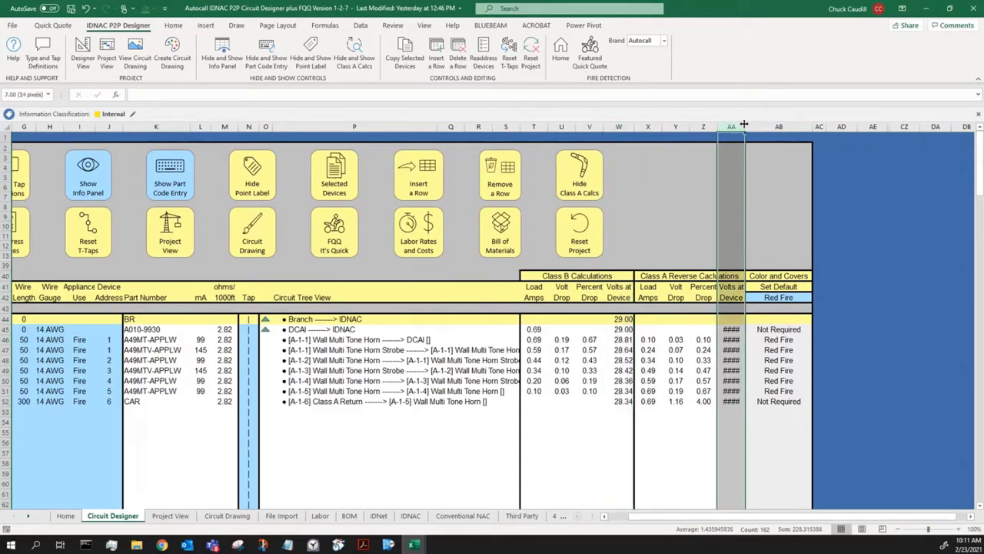
double_click(744, 125)
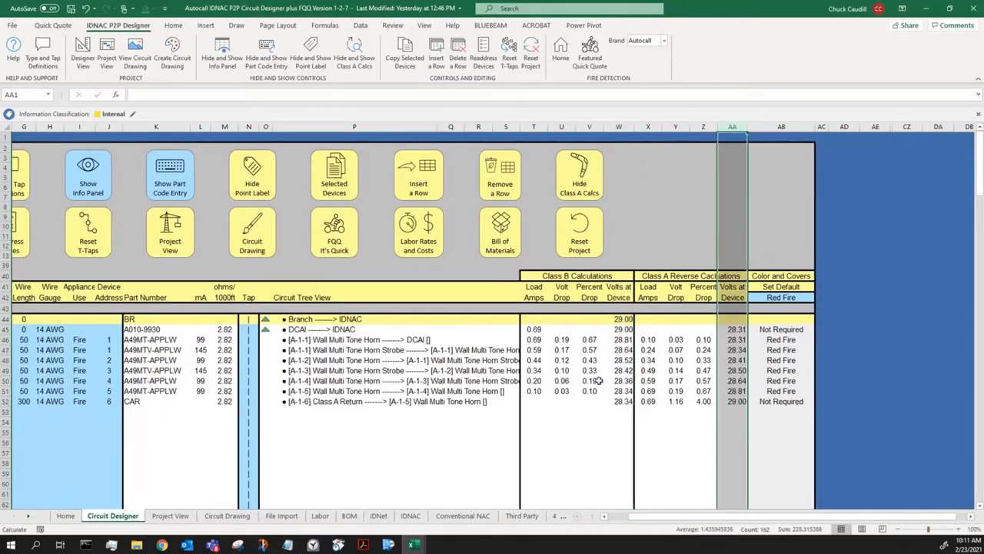
Step: Examine the Volts at Device values for both circuit directions and the Tap column of circuit rows 1 to 9
left_click(623, 329)
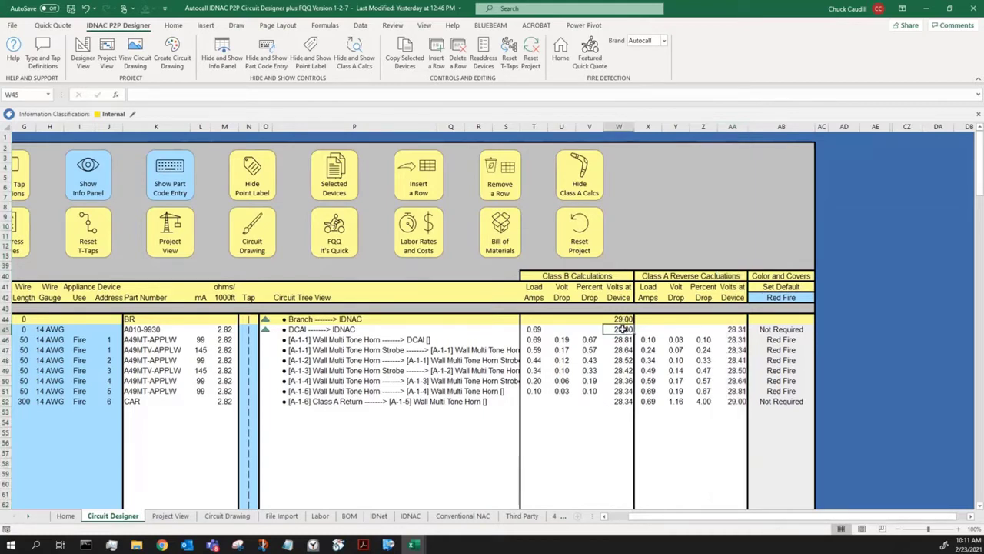
left_click(622, 360)
left_click(620, 401)
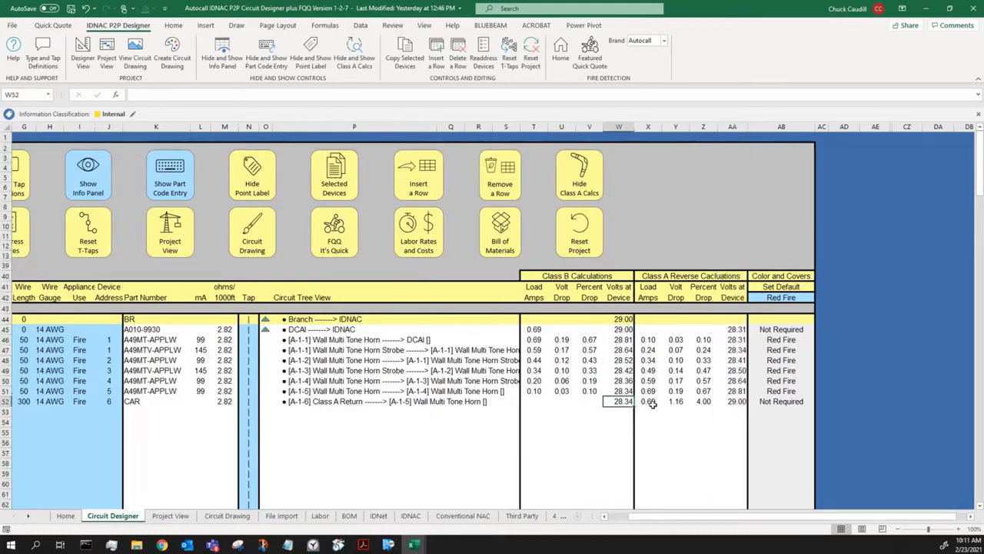
left_click(738, 401)
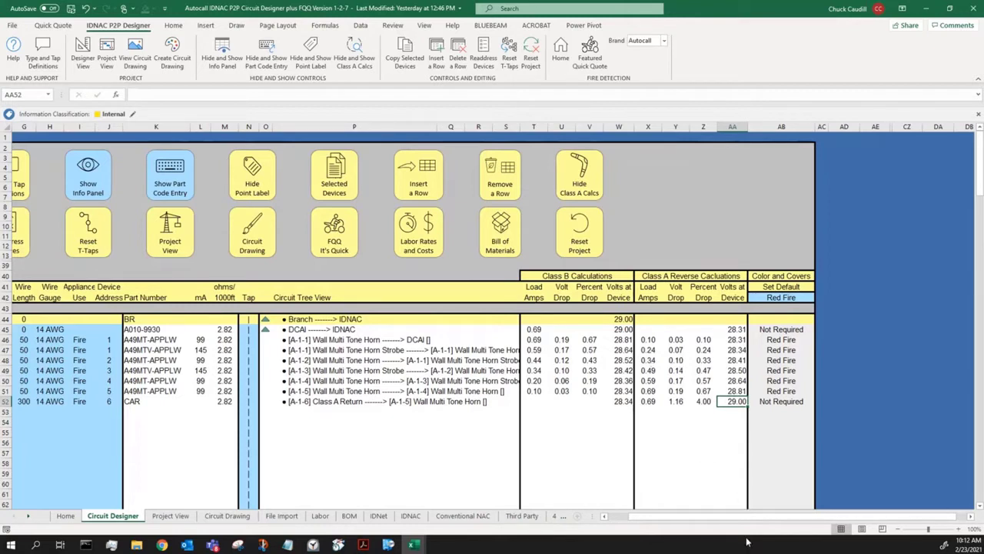
left_click_drag(730, 517, 706, 518)
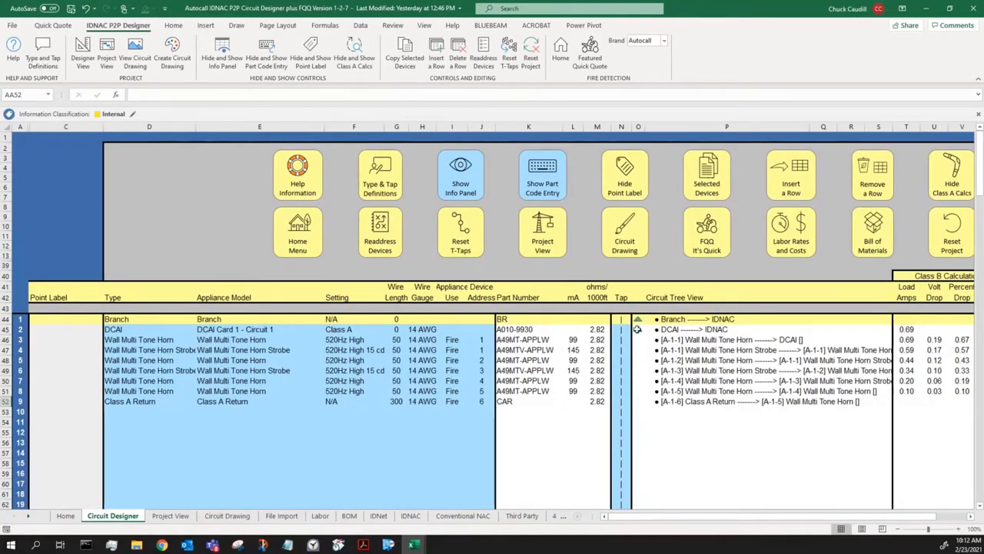
left_click_drag(624, 319, 619, 401)
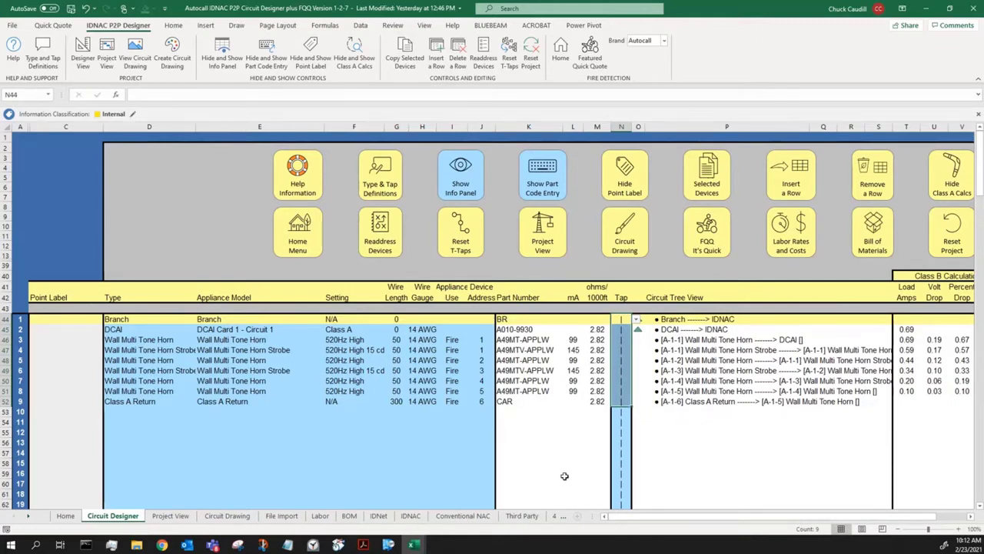
Step: Switch to the IDNAC P2P w-FQQ Class A-B Mix 3 Story Rev 7 workbook and examine its DCAI and 1st Floor FATC terminal cabinet rows
mouse_move(415, 545)
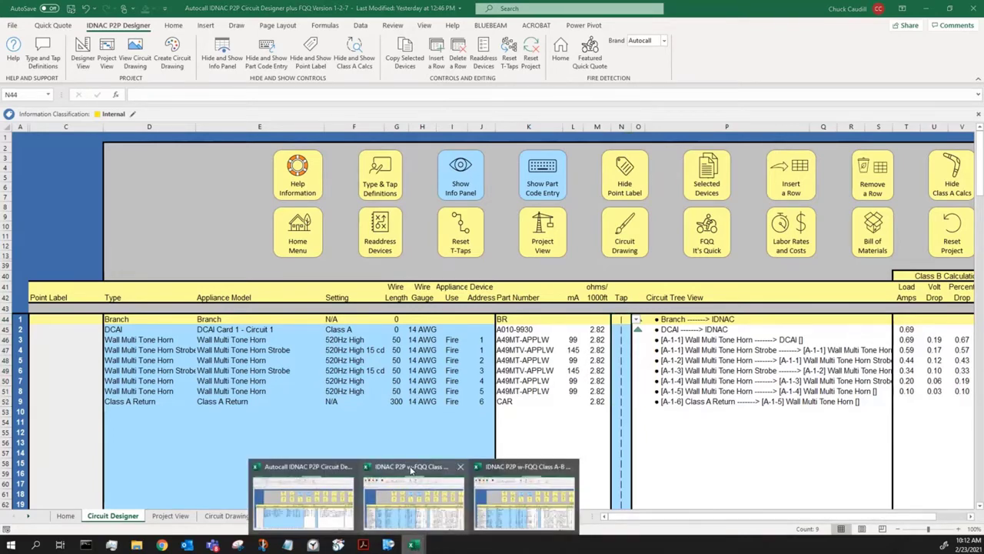
left_click(411, 492)
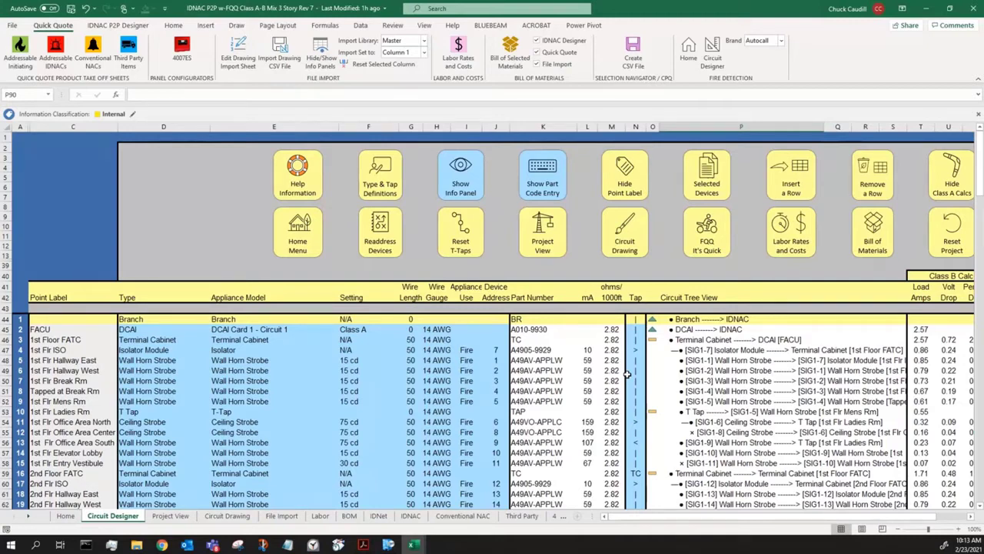
left_click(132, 329)
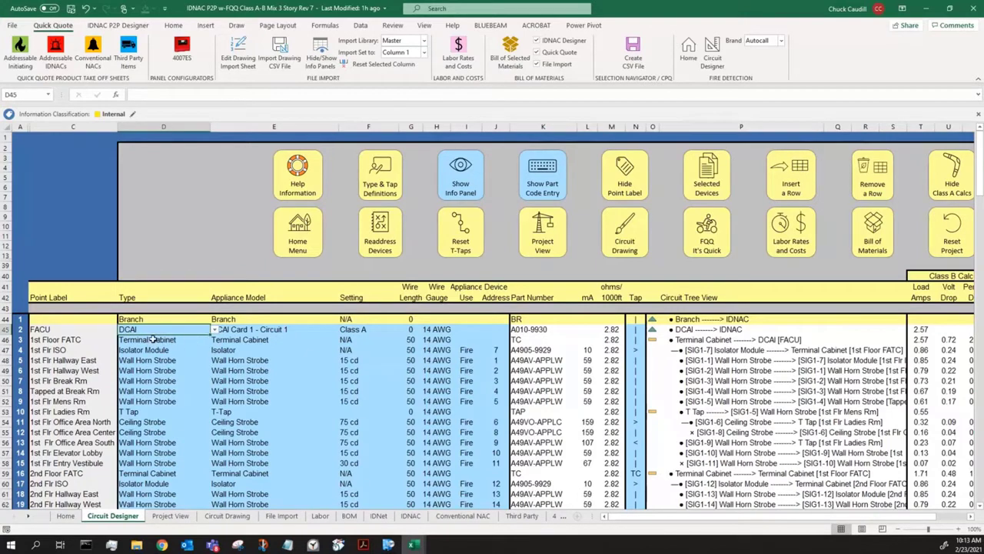
left_click(163, 342)
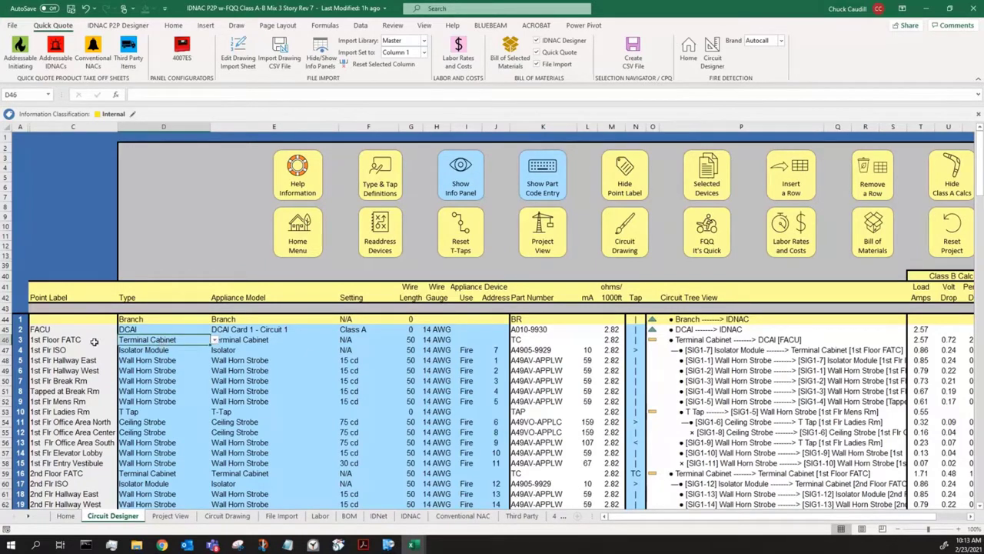
left_click_drag(61, 339, 702, 336)
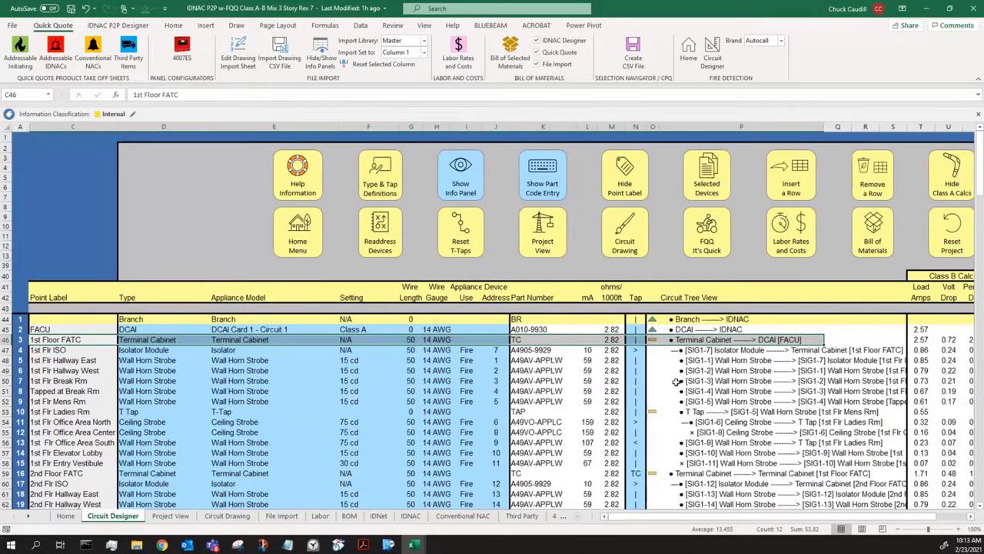
Step: Examine the 2nd Floor FATC terminal cabinet row, its Tap setting and its connection to the 1st Floor FATC
scroll(669, 407, "down", 1)
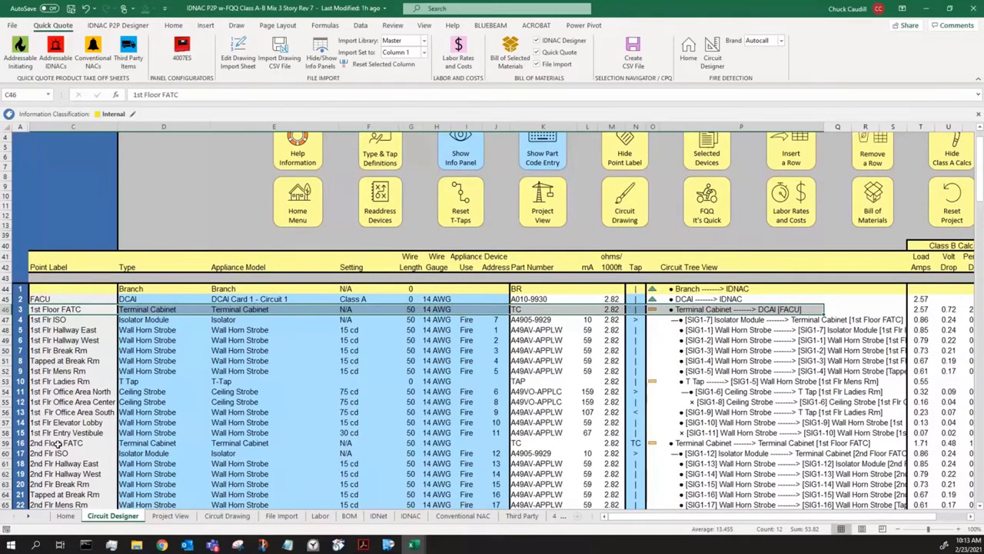
left_click_drag(58, 443, 650, 444)
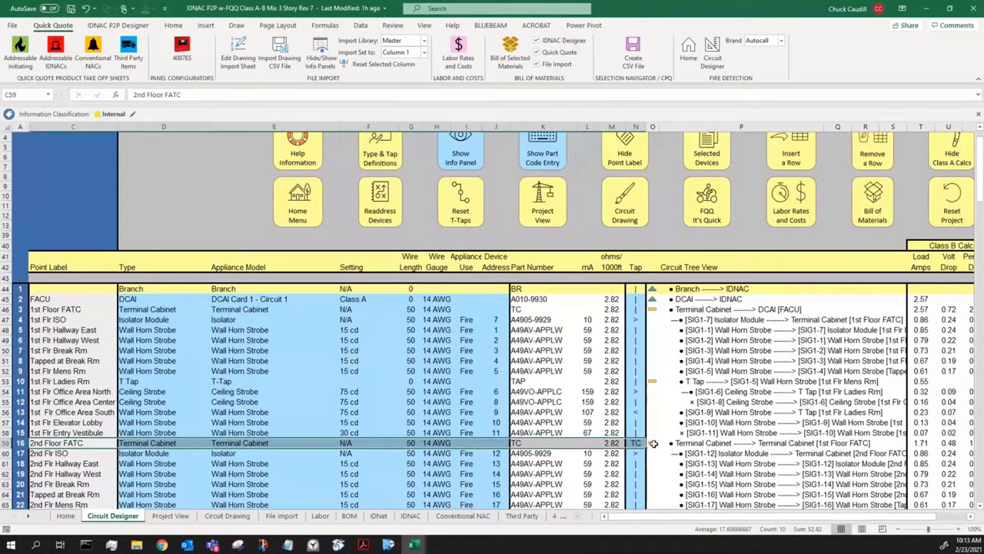
left_click(638, 443)
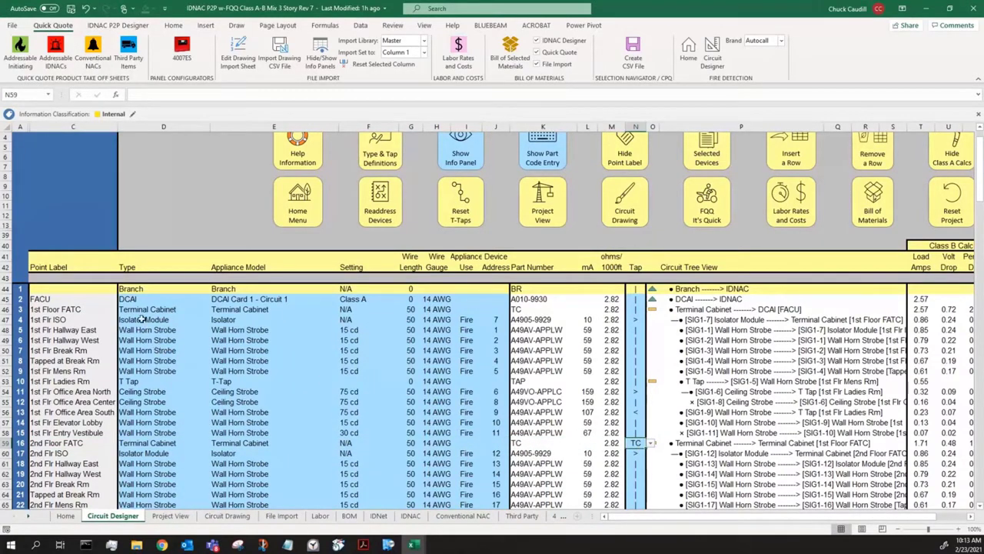
left_click_drag(134, 308, 635, 307)
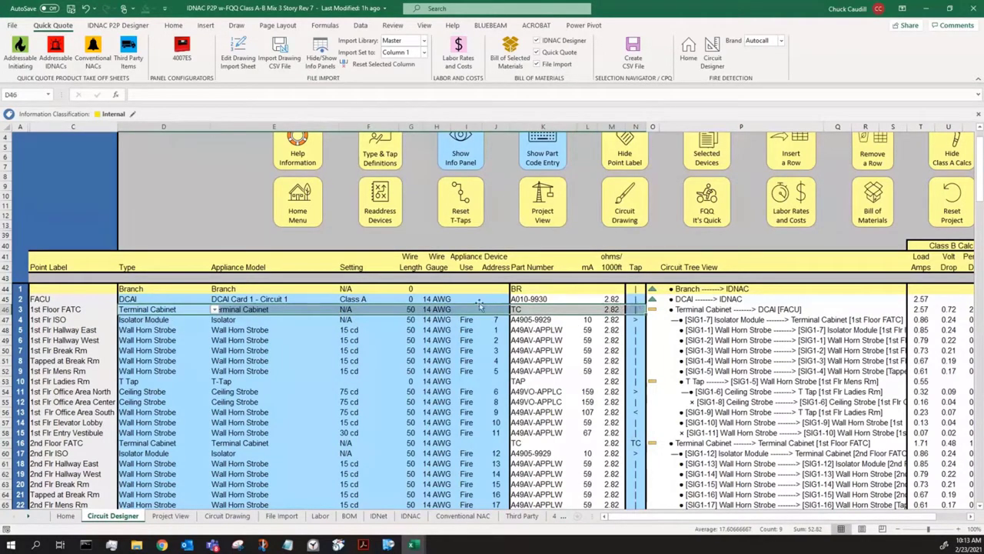
left_click(638, 443)
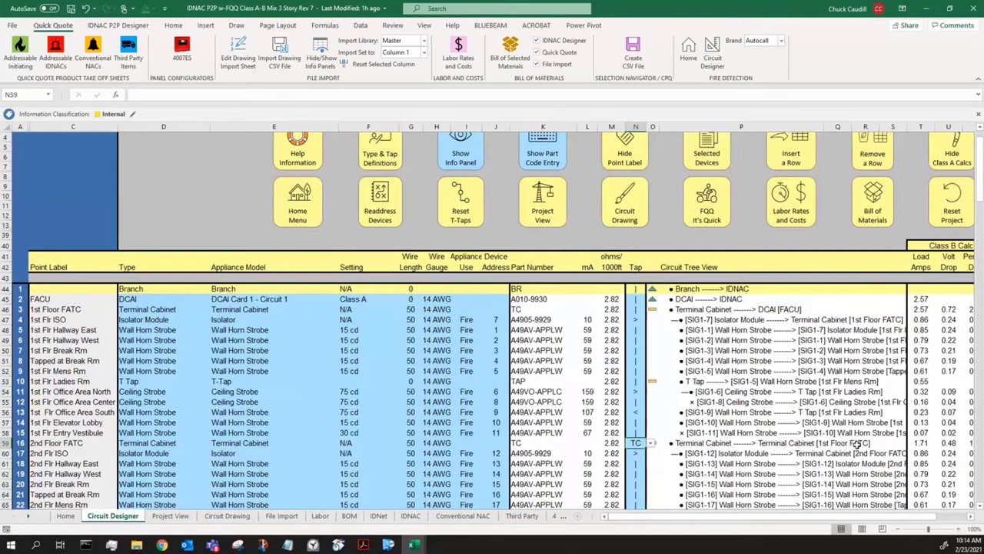
left_click(771, 309)
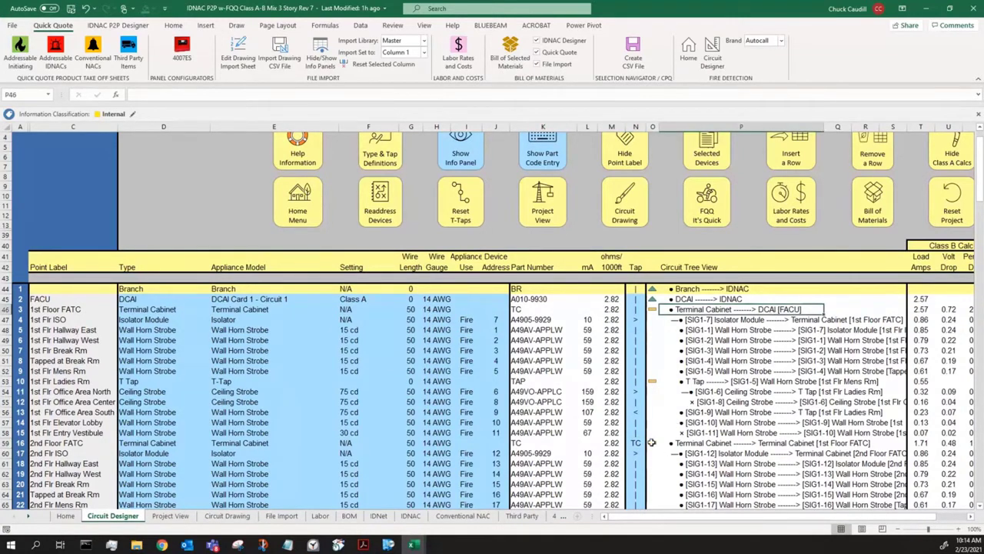
Step: Examine the 3rd Floor FATC terminal cabinet row, its circuit tree entry and its Tap setting
scroll(653, 443, "down", 2)
scroll(660, 443, "down", 1)
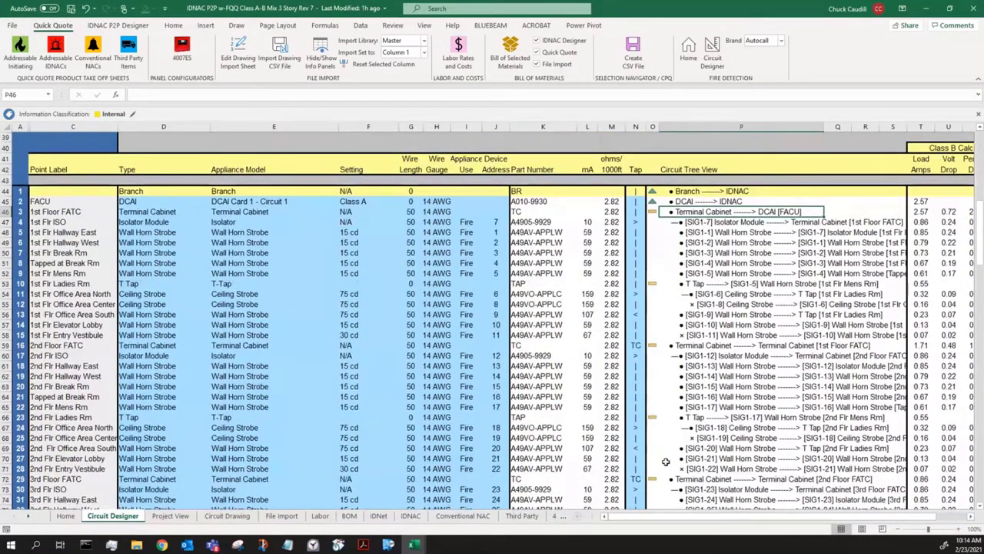
scroll(660, 443, "down", 1)
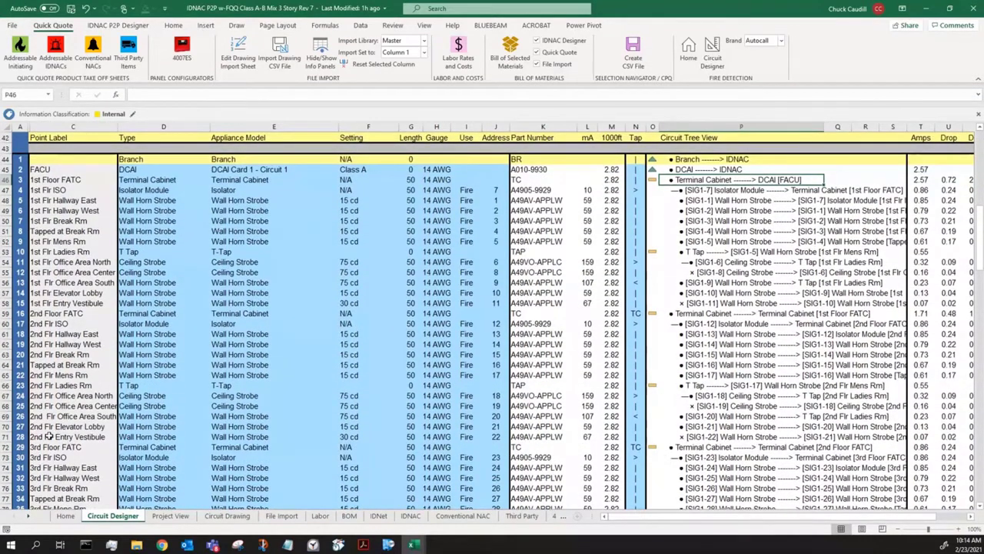
left_click_drag(74, 447, 772, 446)
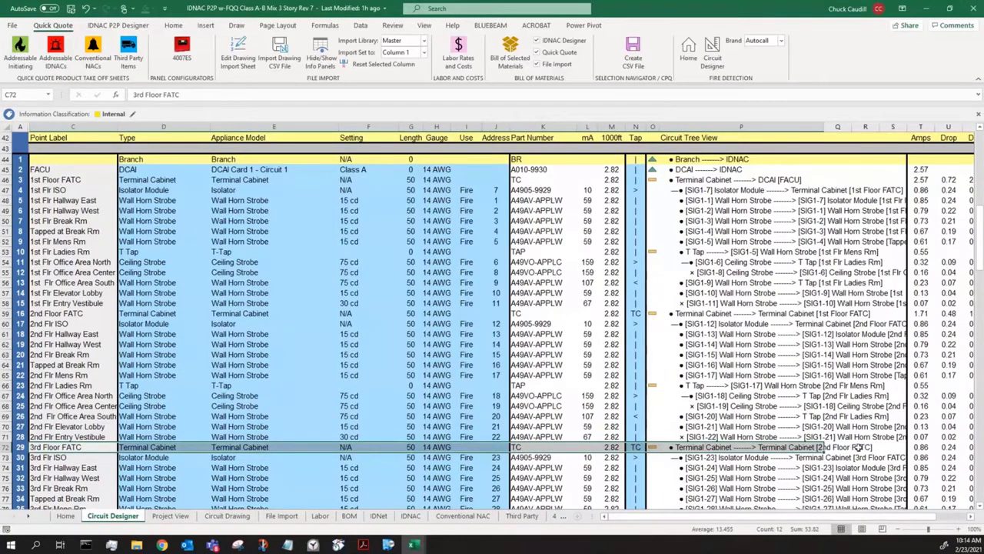
left_click(857, 447)
left_click(635, 449)
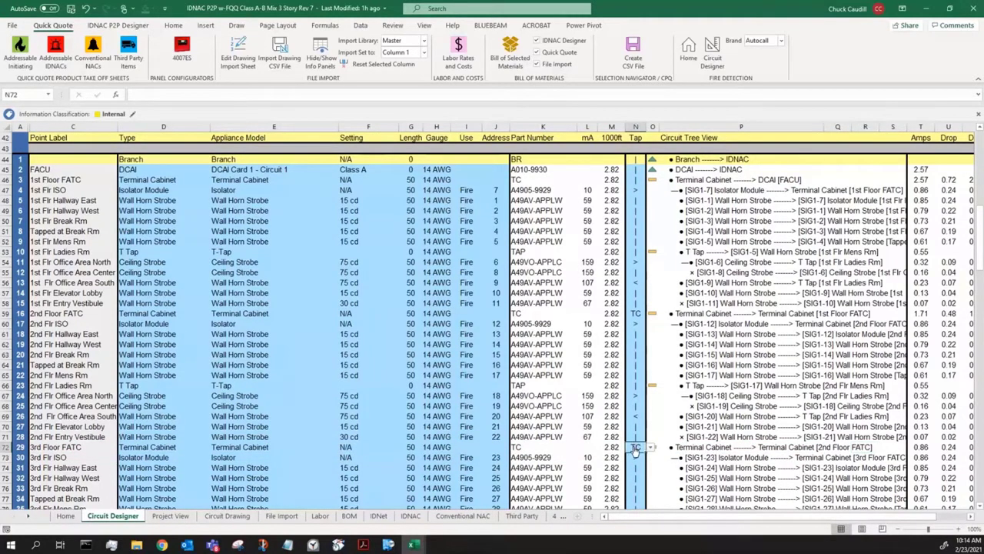
Step: Inspect the Class A Return row's circuit tree entry and Tap setting
scroll(688, 428, "down", 3)
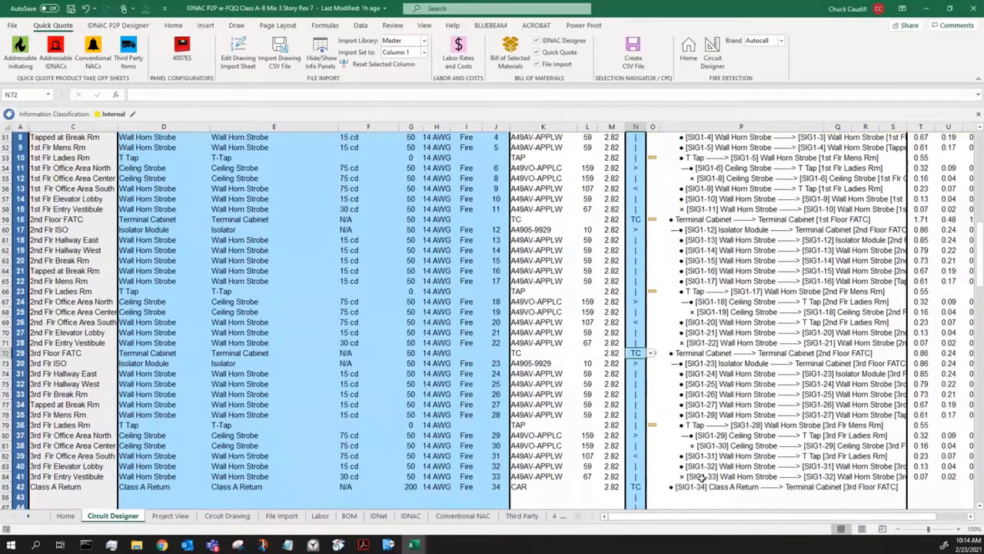
left_click(683, 489)
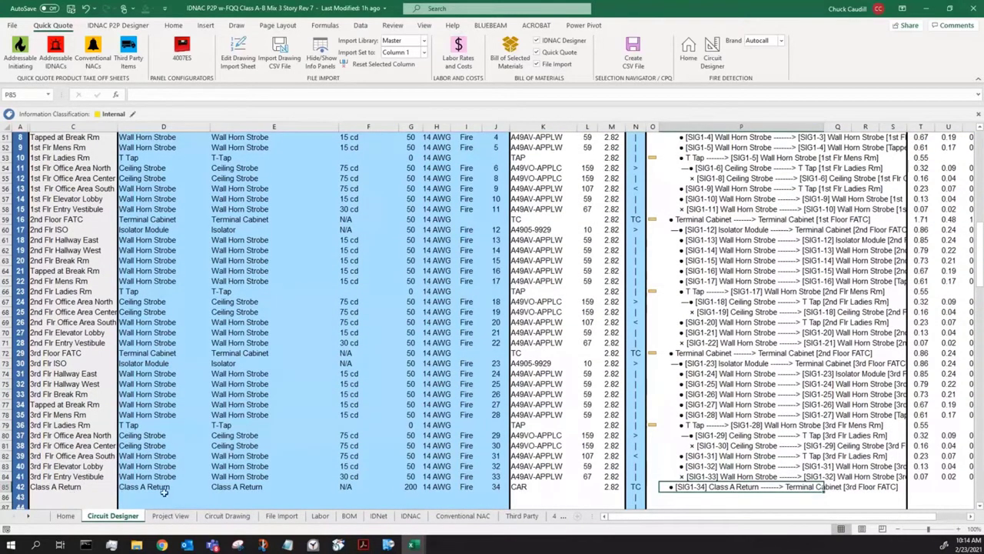
left_click(637, 489)
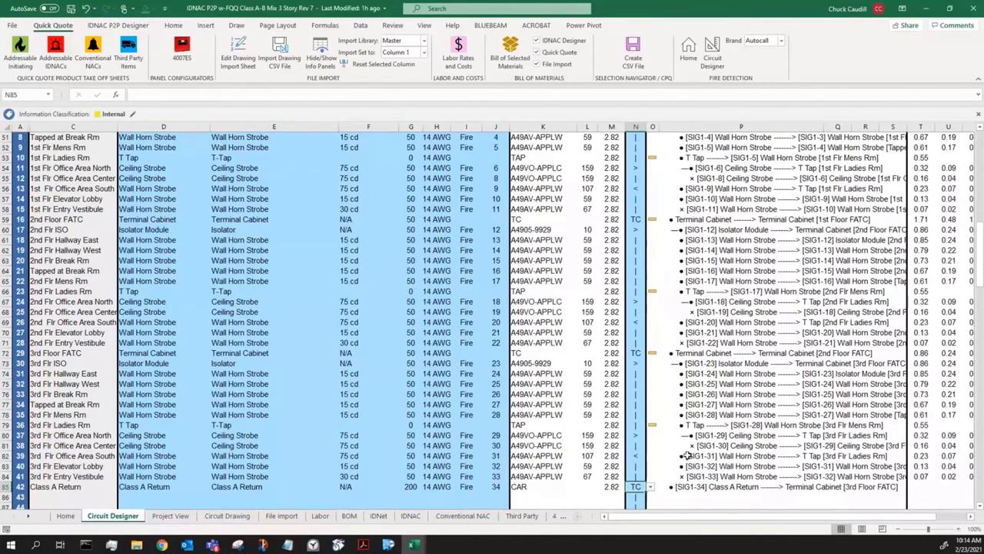
Step: Trace the Class A path in the Circuit Tree View from the branch and DCAI through the floor terminal cabinets to the Class A Return
scroll(675, 246, "up", 4)
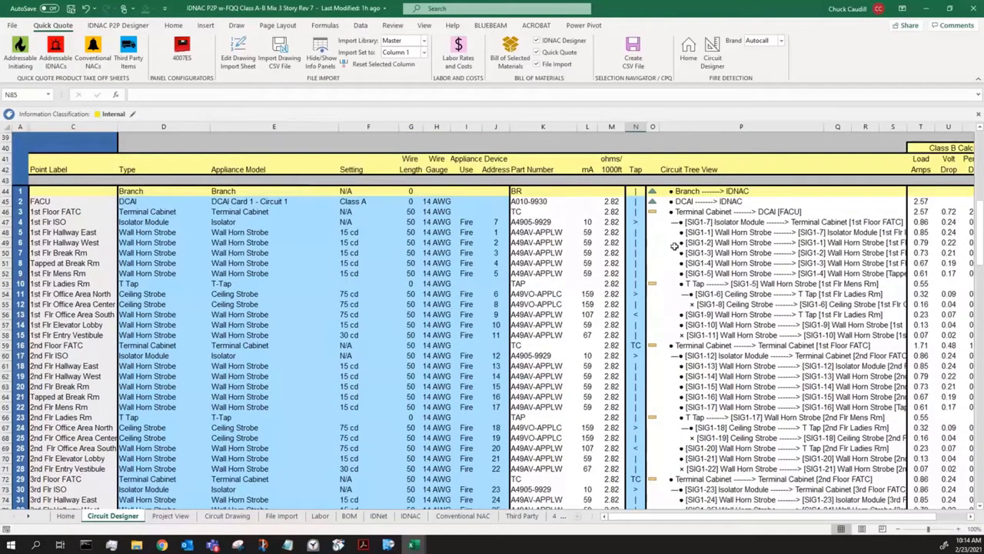
left_click(669, 192)
left_click(677, 201)
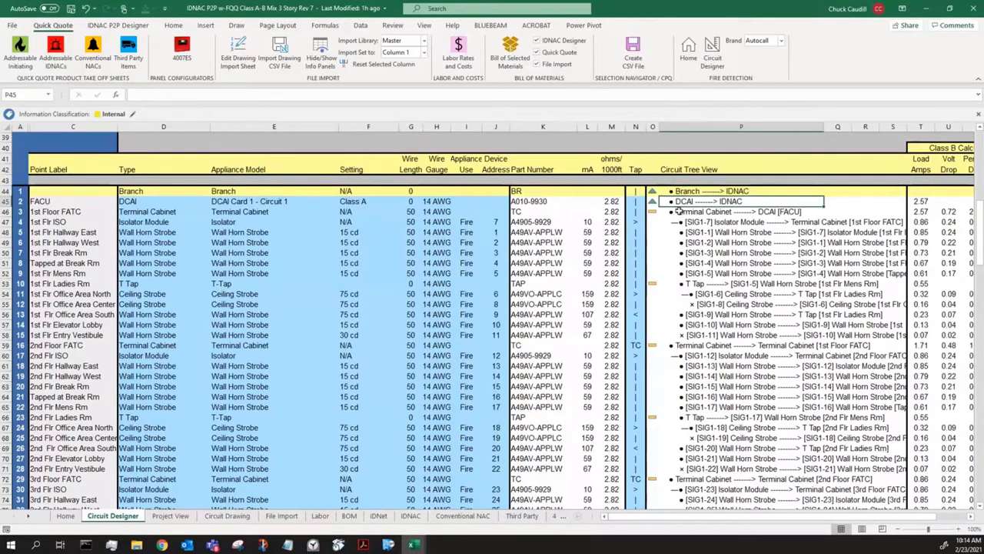
left_click(677, 213)
left_click(671, 347)
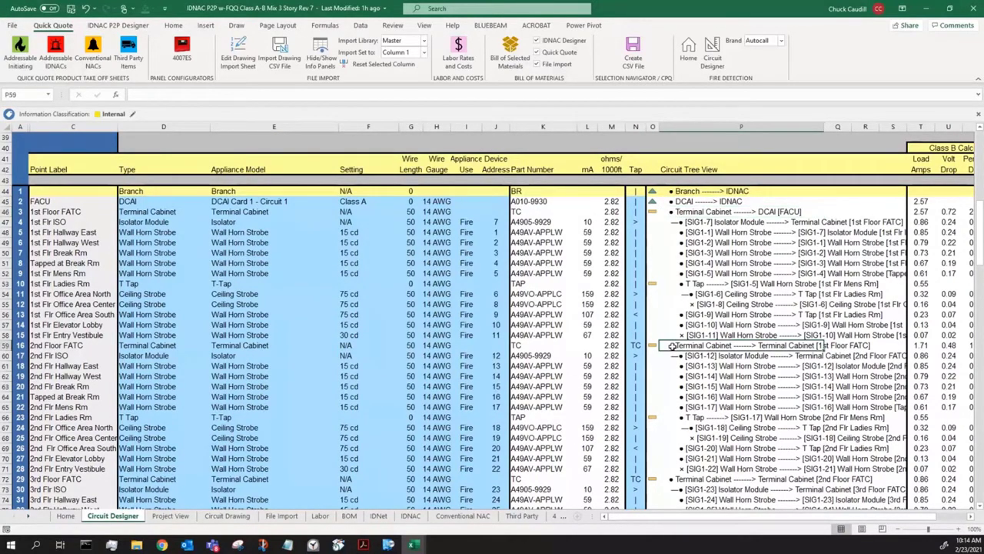
left_click(692, 478)
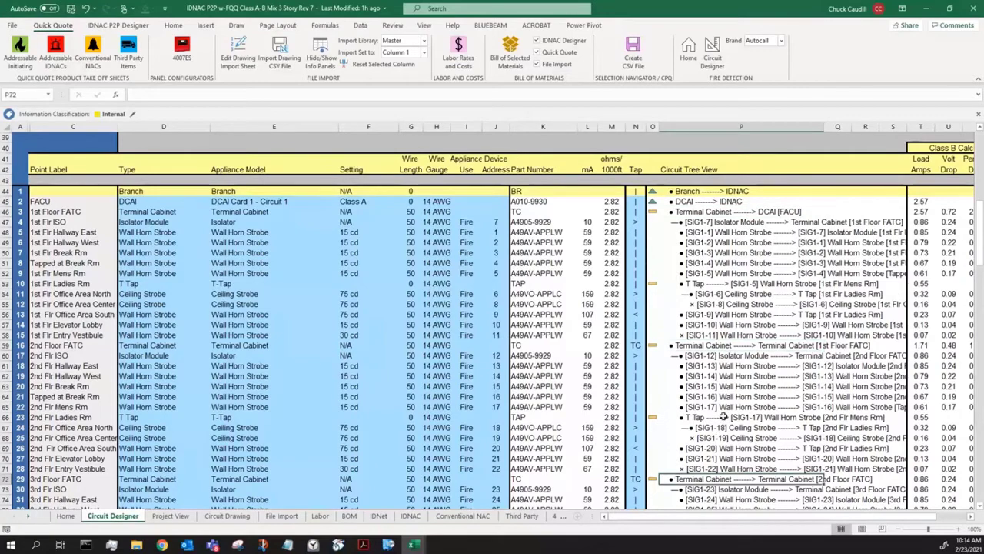
scroll(709, 489, "down", 3)
scroll(709, 489, "down", 3)
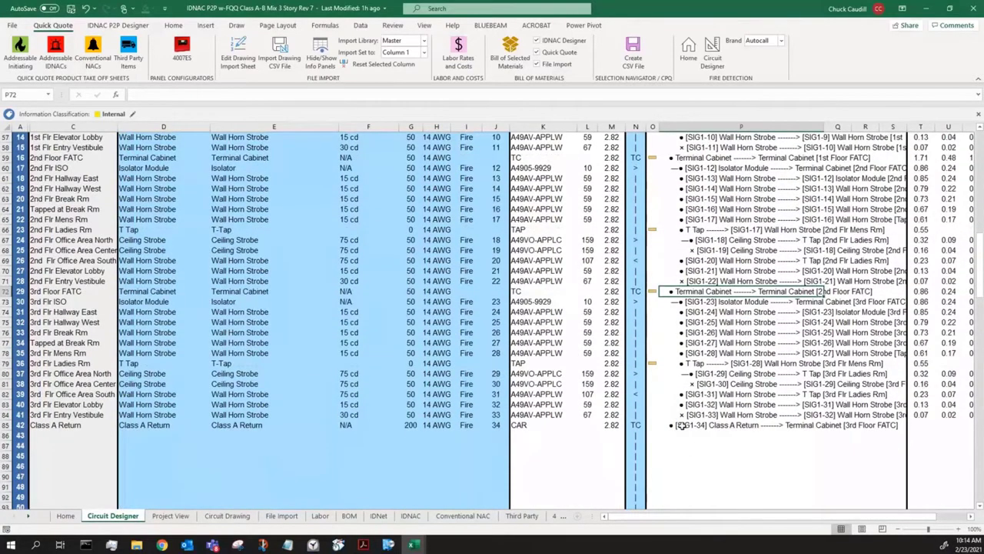
left_click(686, 427)
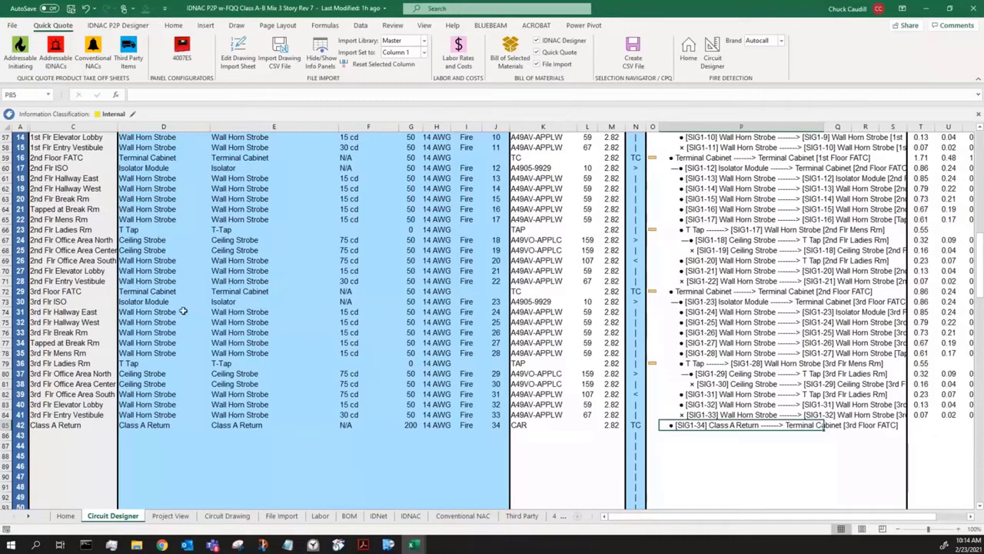
Step: Examine the 3rd Flr ISO isolator module row and the 3rd floor devices connected behind it in the Circuit Tree View
left_click(140, 303)
left_click_drag(144, 302, 740, 302)
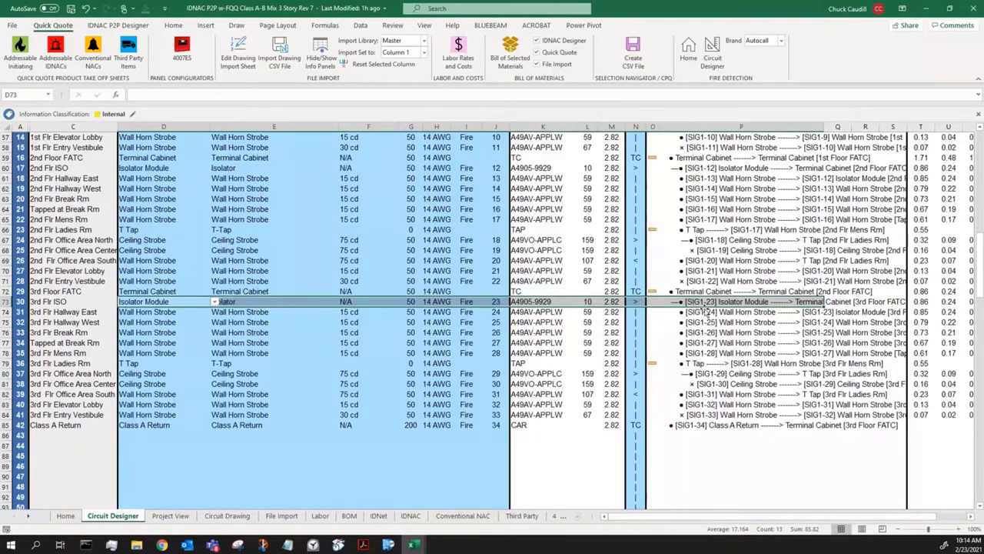
left_click_drag(714, 310, 726, 392)
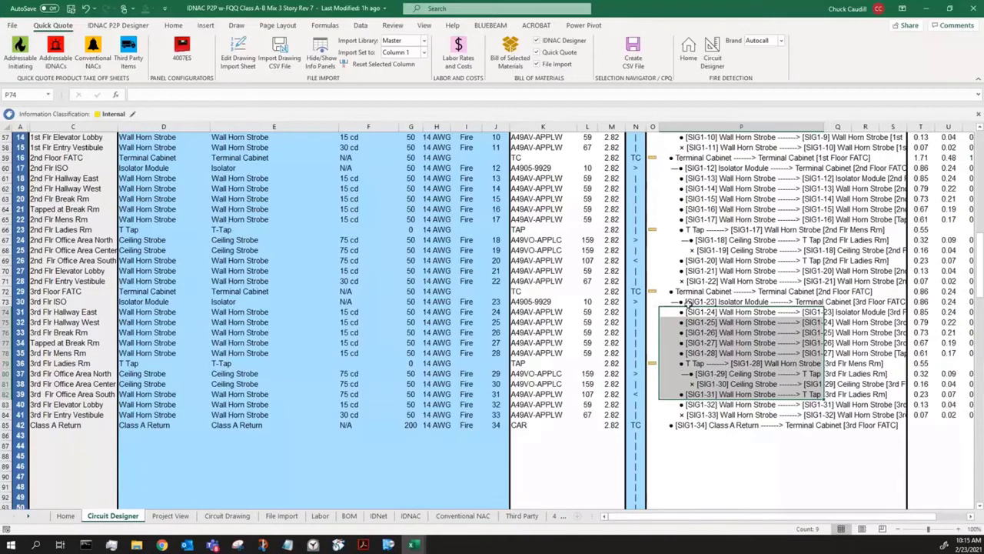
left_click(701, 302)
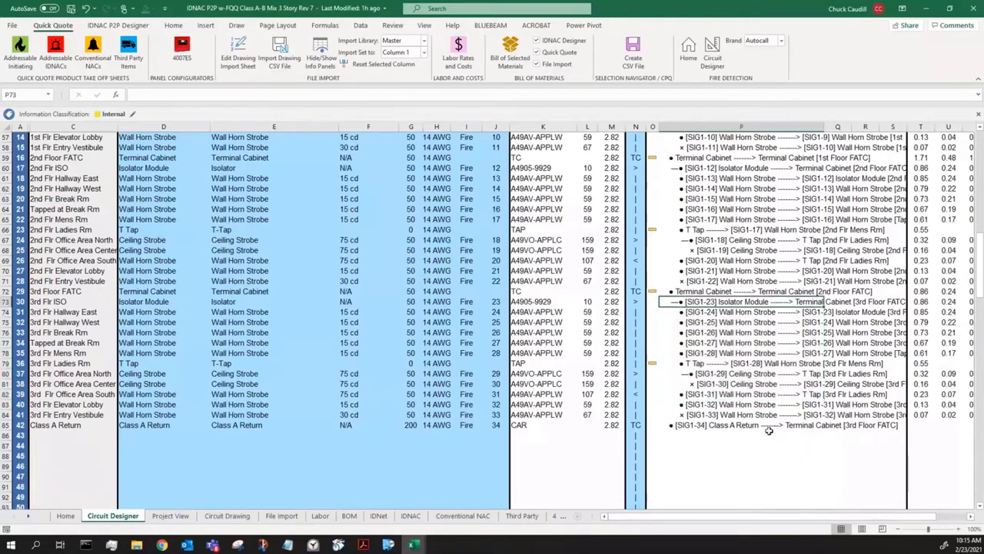
Step: Review the Class B and Class A reverse calculation columns for the whole three-story circuit
left_click_drag(799, 522, 819, 509)
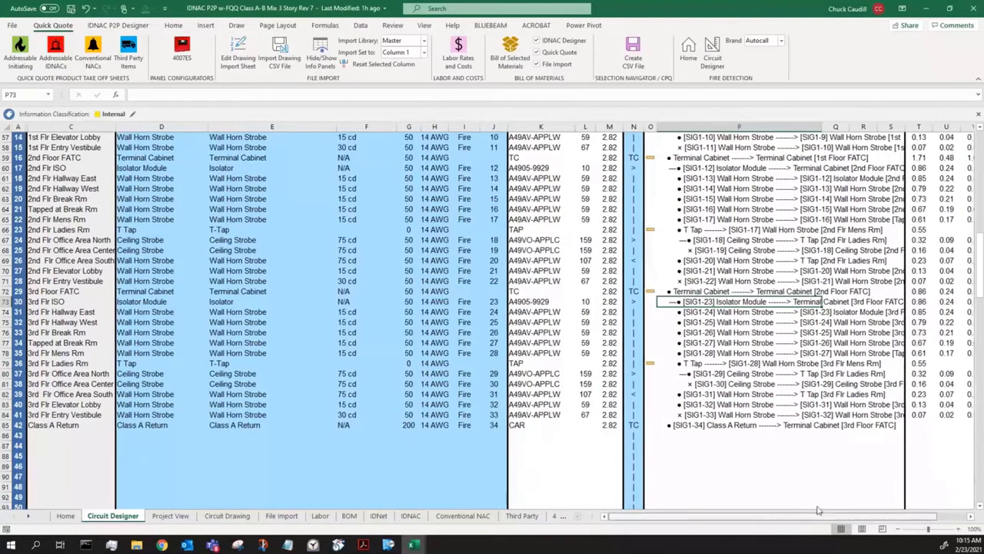
scroll(818, 509, "right", 6)
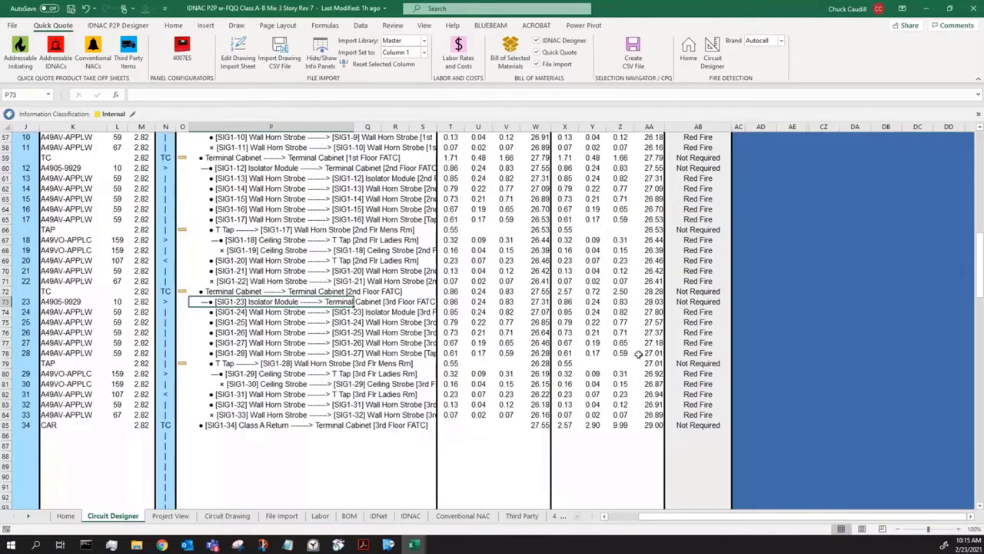
scroll(581, 259, "up", 4)
scroll(581, 260, "up", 3)
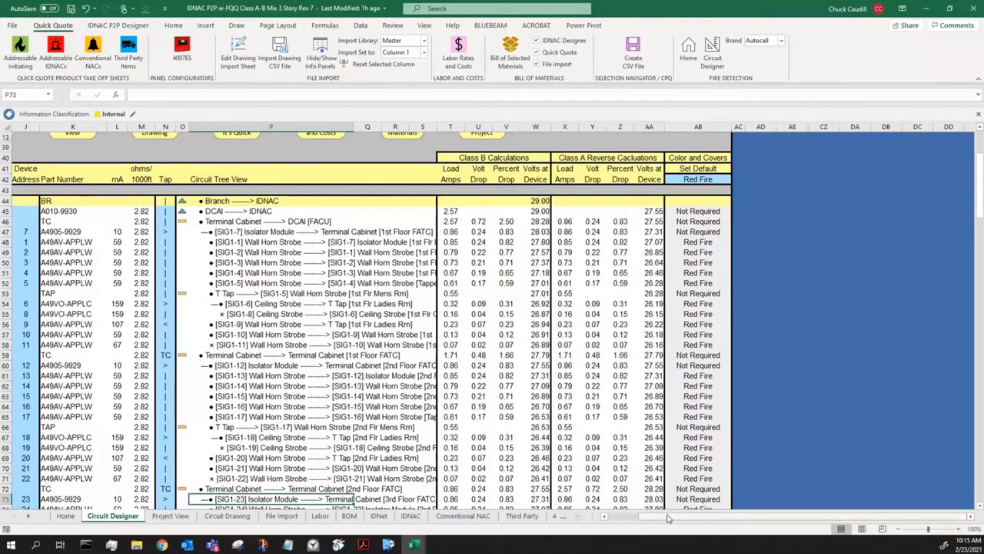
Step: Show the info panel above the circuit table
left_click_drag(669, 519, 607, 519)
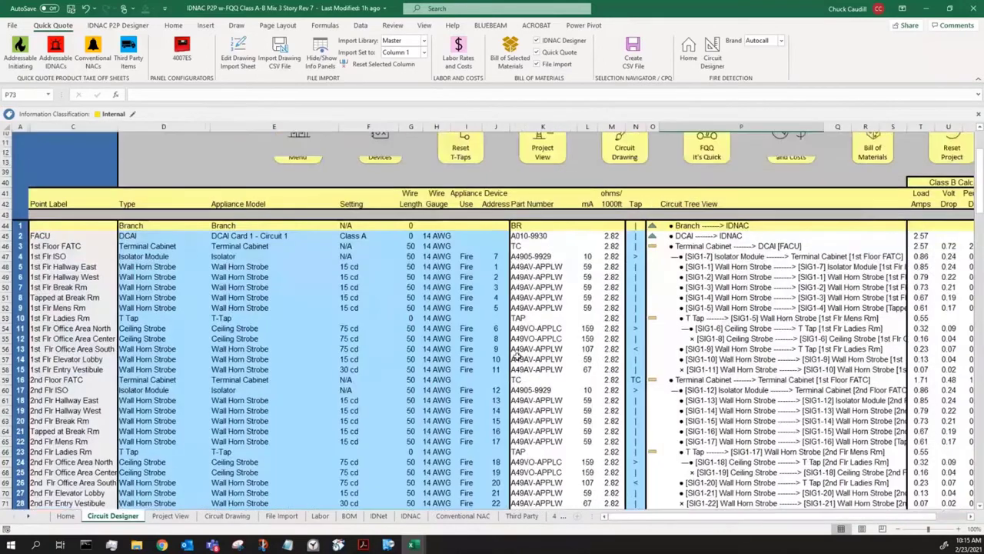
scroll(492, 308, "up", 4)
left_click(470, 177)
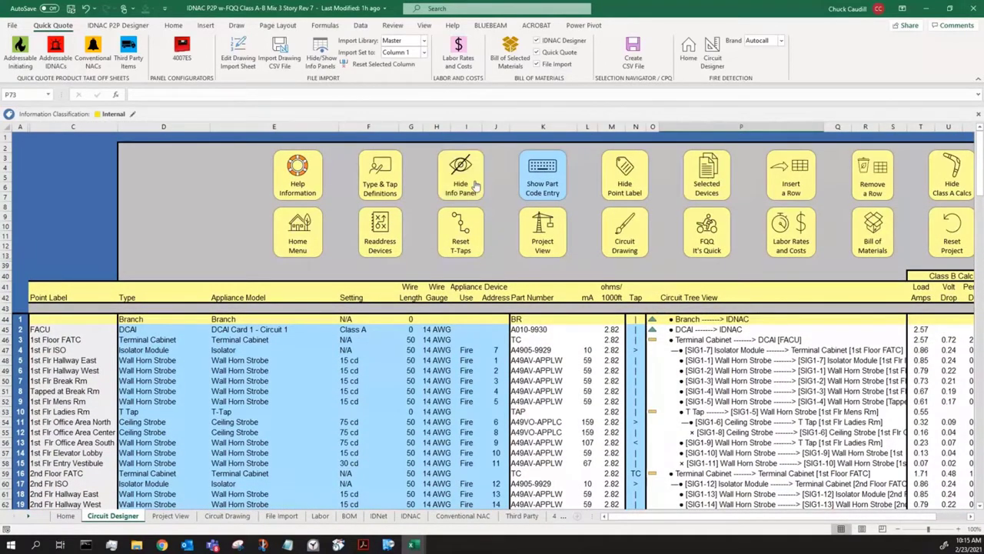
Step: Check the Total Circuit Current and Total Addresses entries in the Main Circuit Information table
scroll(606, 381, "down", 3)
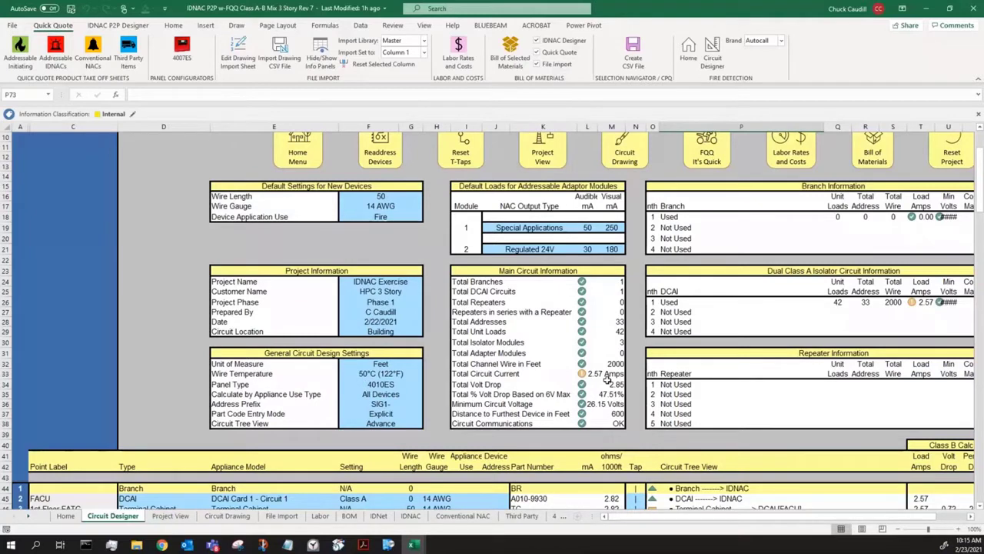
left_click(594, 374)
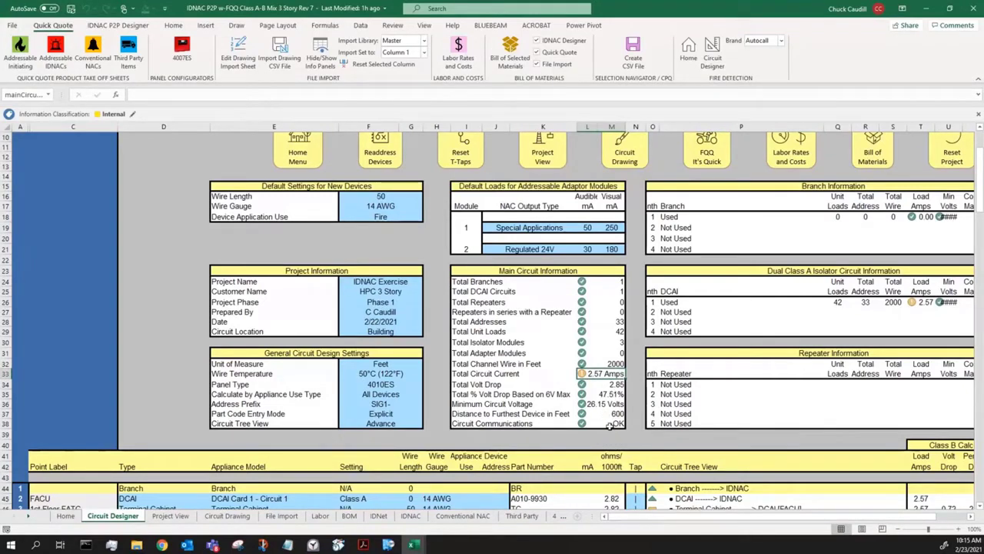
left_click(619, 322)
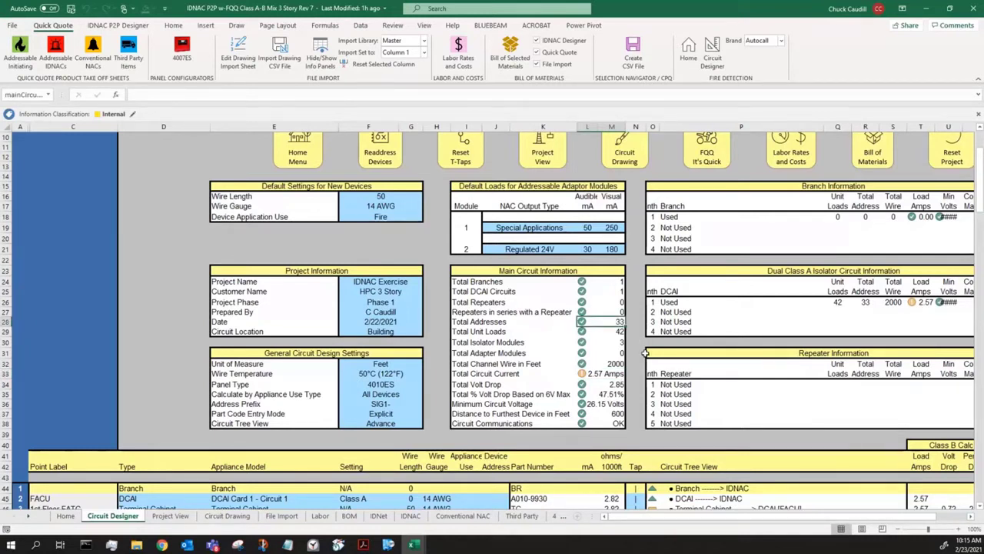
left_click(604, 374)
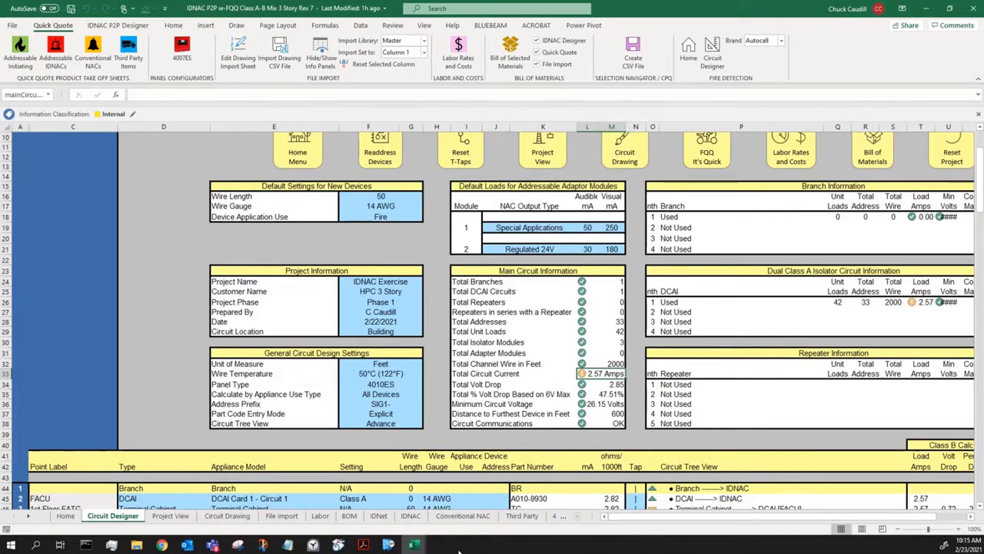
Step: Switch to the 6 Story Extended Mode Repeater workbook and check the tap entries of the 1st through 4th Floor FATC terminal cabinets
mouse_move(414, 544)
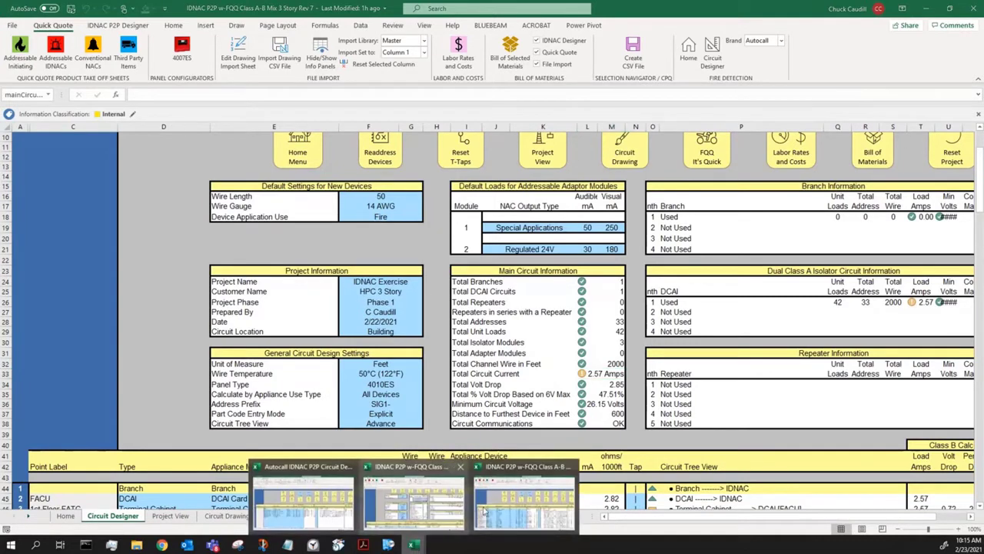
left_click(530, 501)
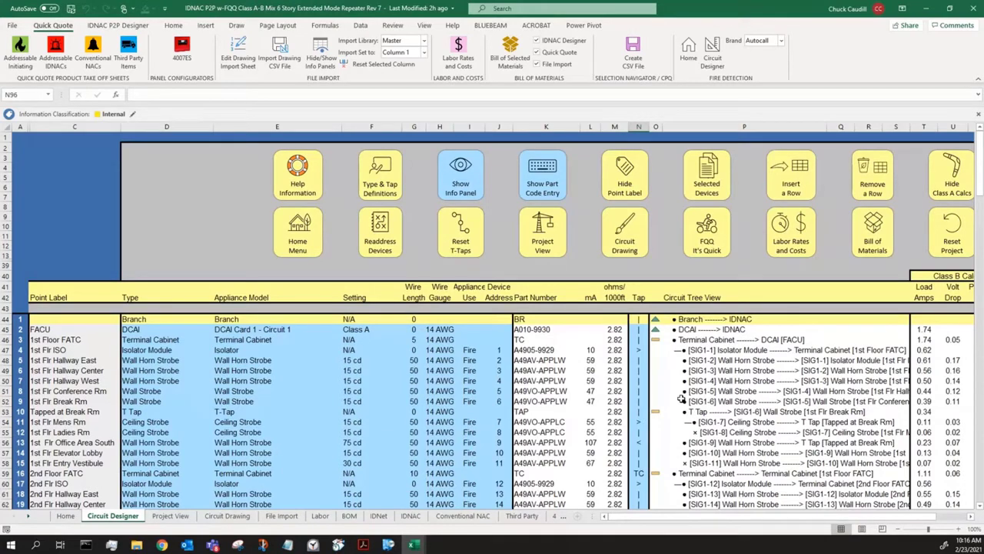
scroll(678, 400, "down", 3)
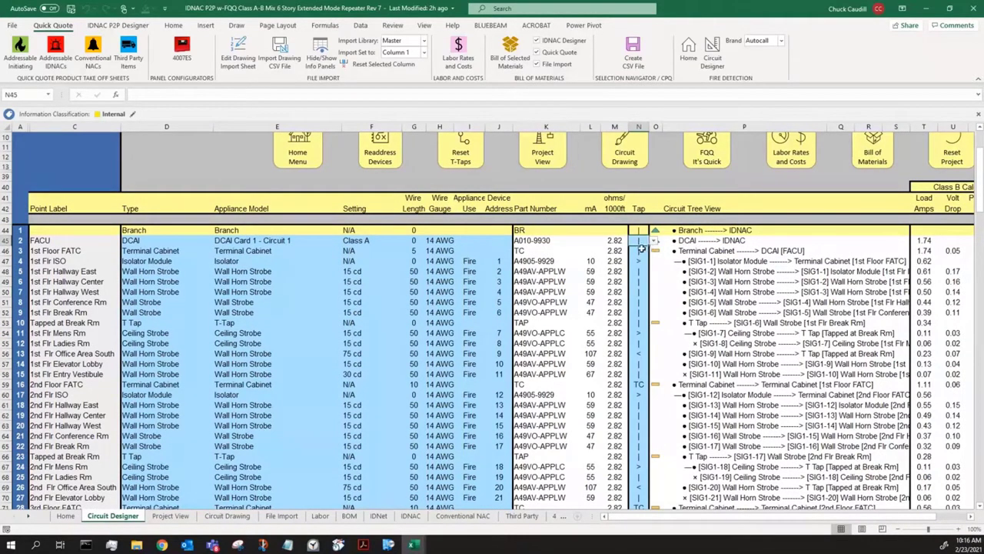
left_click(641, 251)
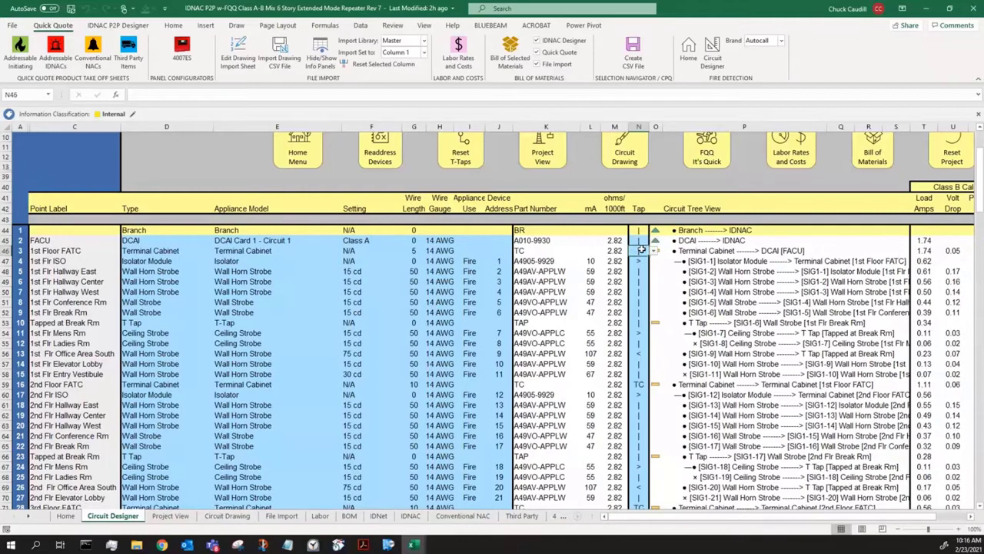
left_click(658, 386)
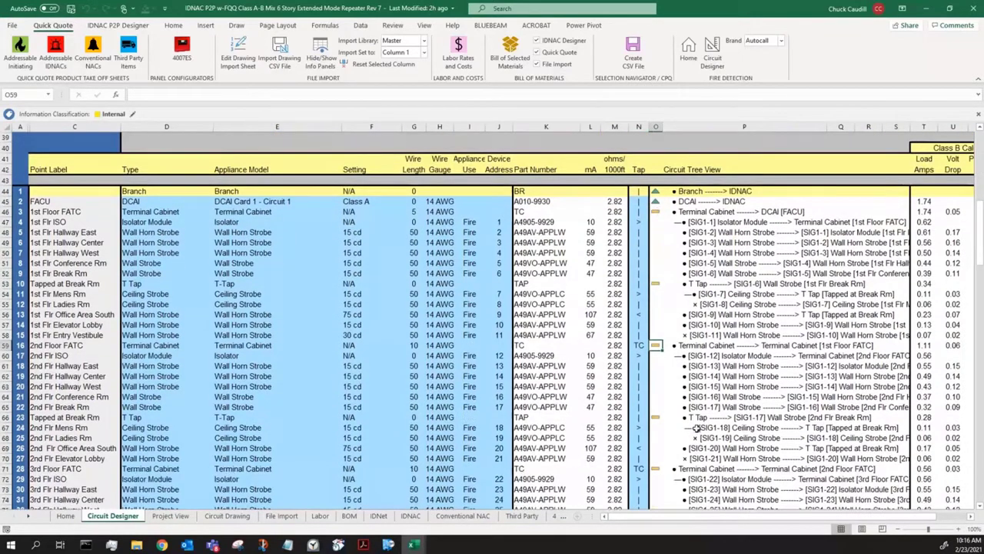
scroll(664, 470, "down", 2)
left_click(662, 469)
scroll(744, 409, "down", 4)
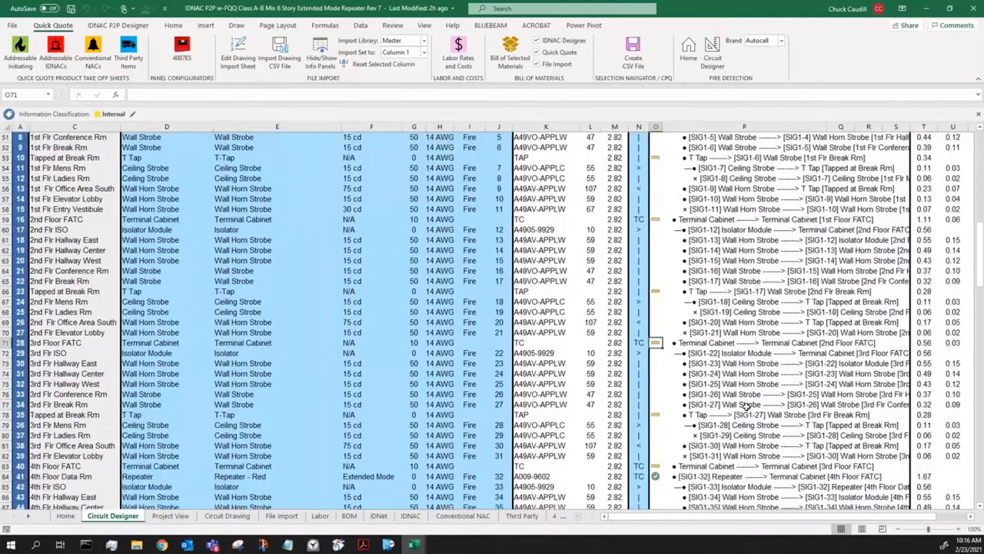
scroll(744, 406, "down", 2)
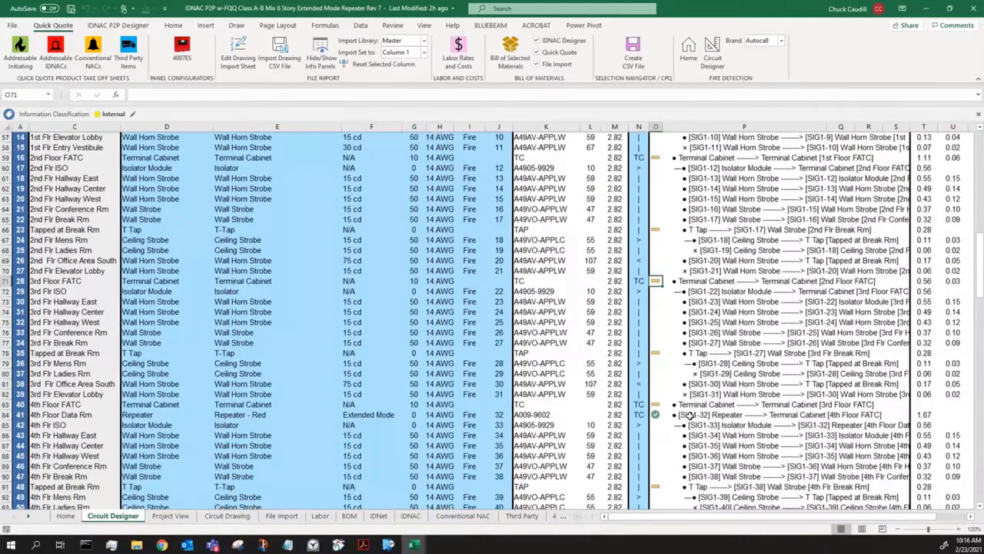
left_click(638, 405)
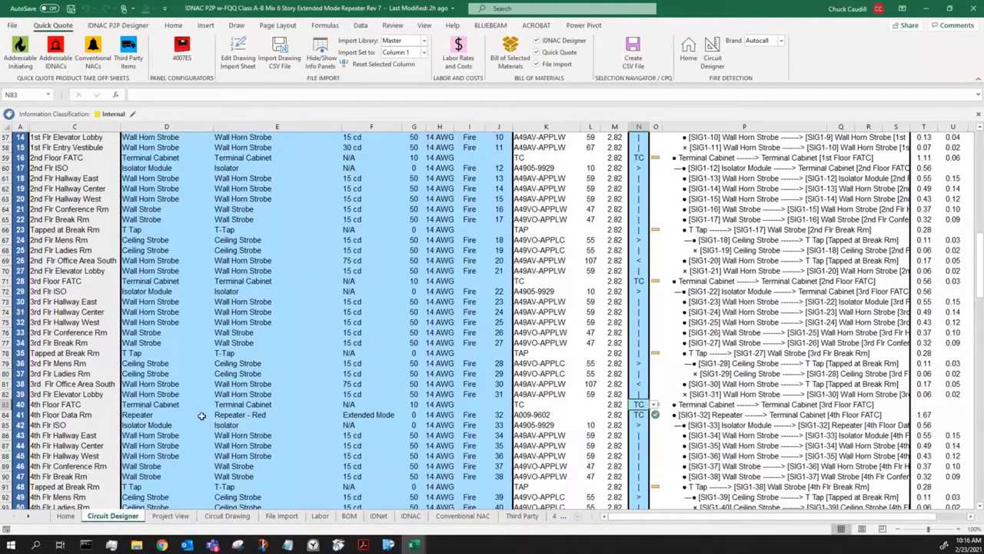
Step: Check the device type of the 4th Floor Data Rm repeater and view its available setting options
left_click(139, 416)
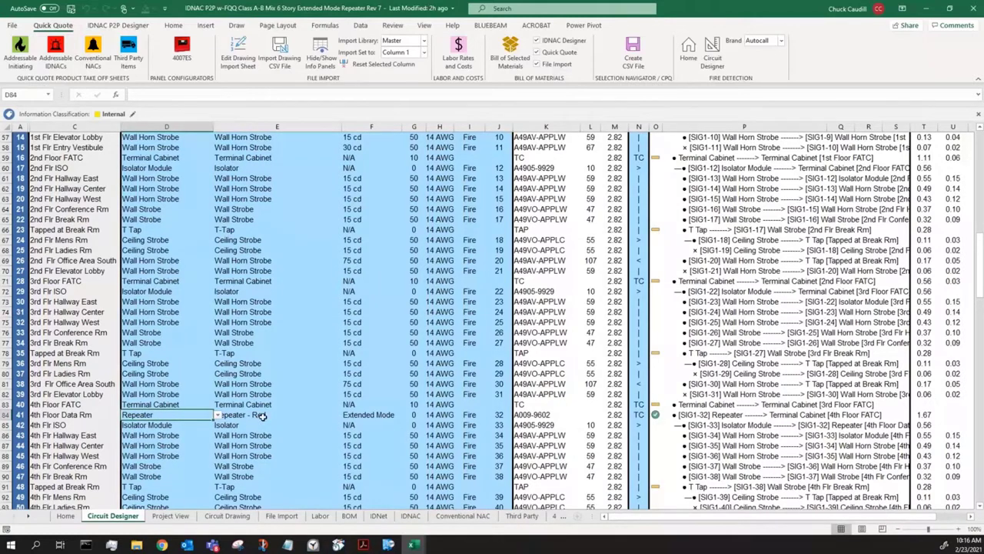
left_click(384, 415)
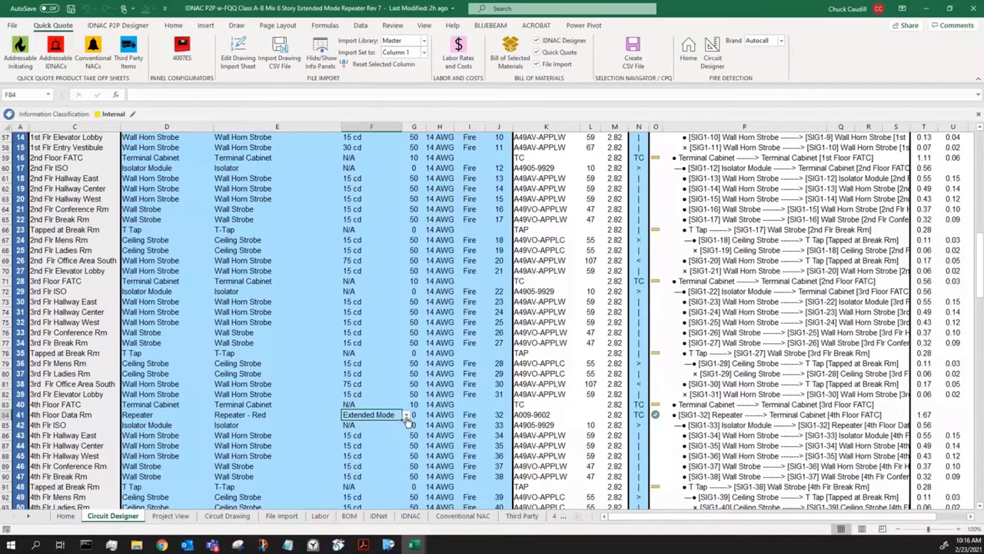
left_click(406, 416)
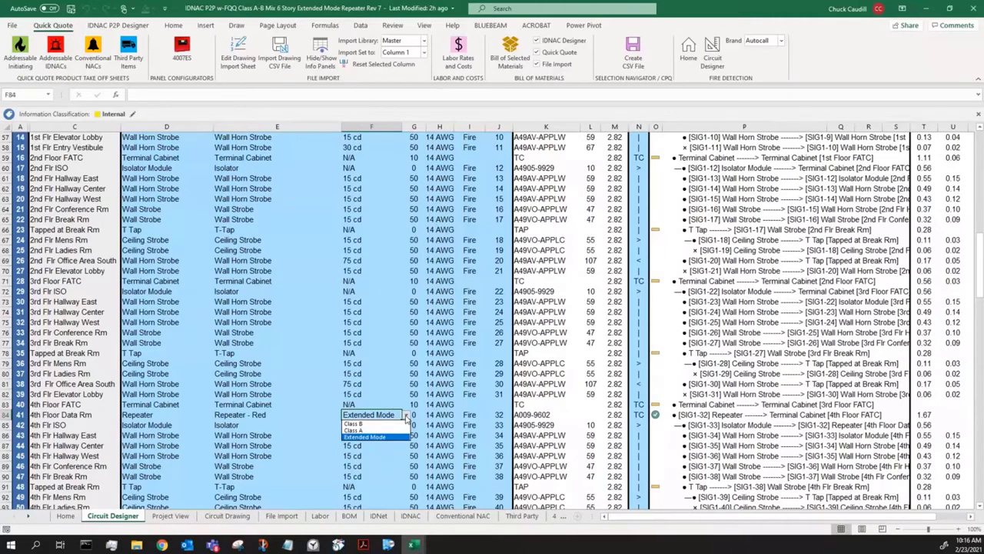
key("Escape")
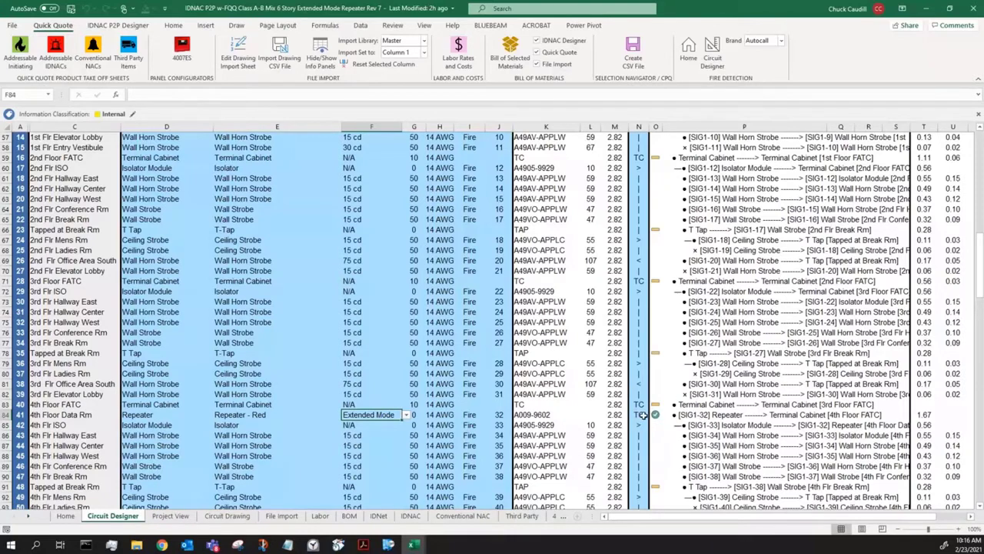
Step: Switch the tap of the 4th Floor Data Rm repeater to | and back to TC
left_click(640, 415)
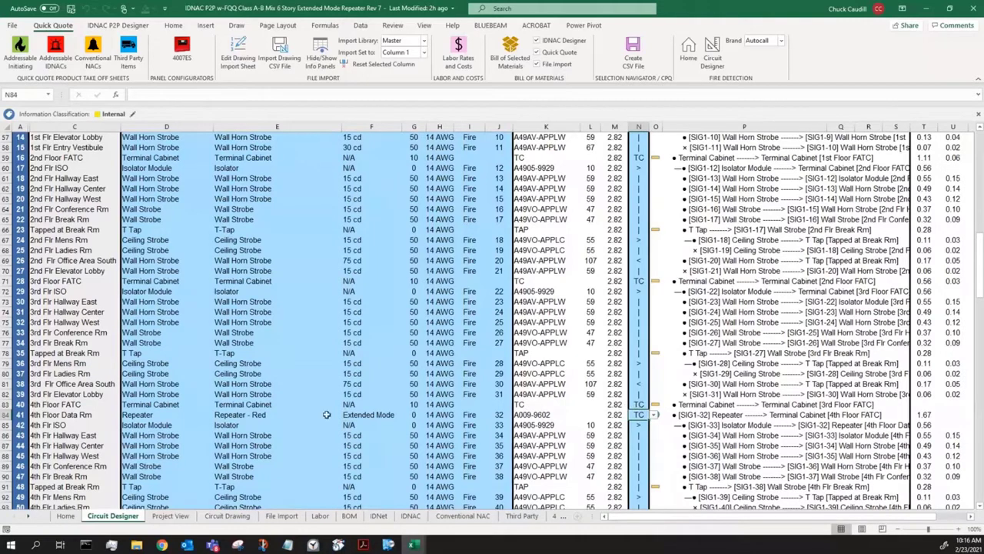
left_click(653, 415)
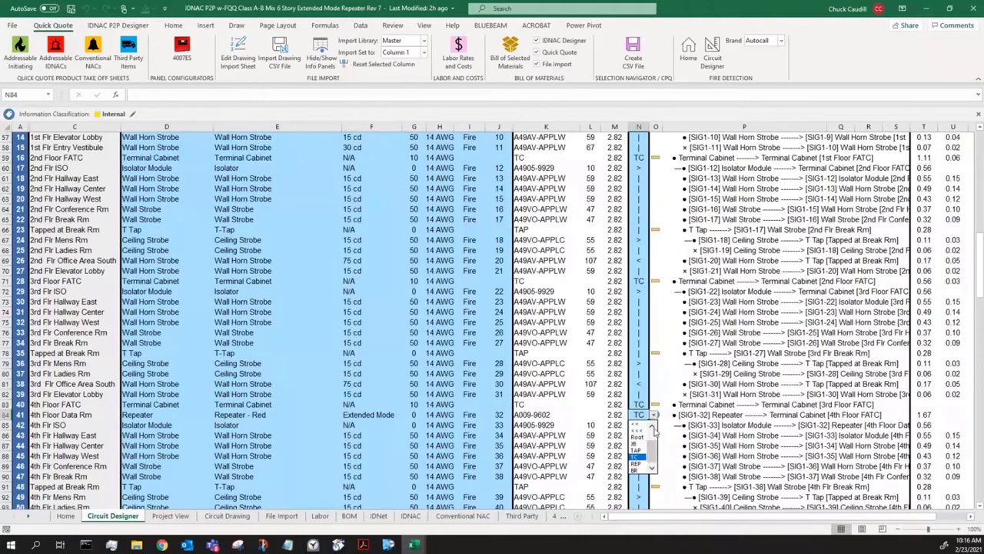
left_click(654, 424)
left_click(642, 424)
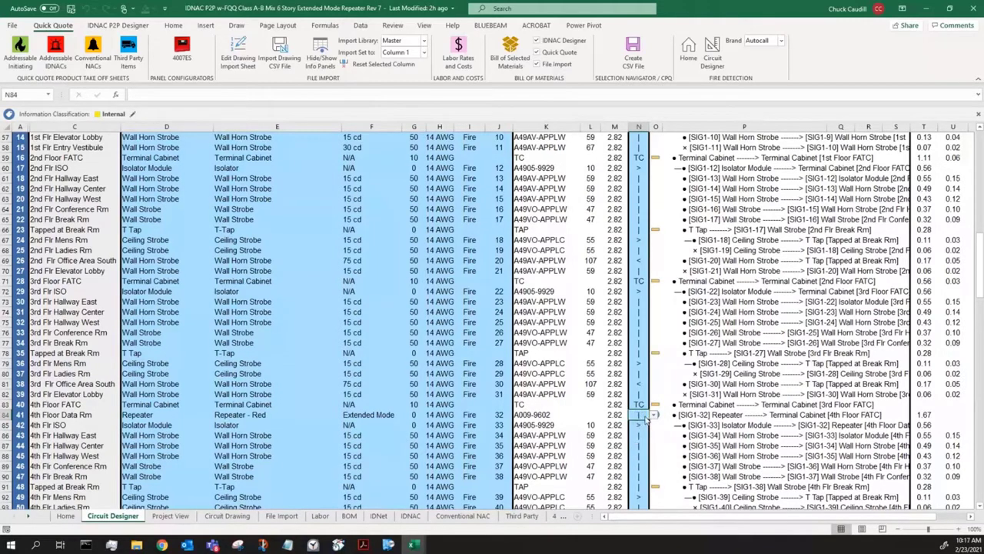
left_click(654, 415)
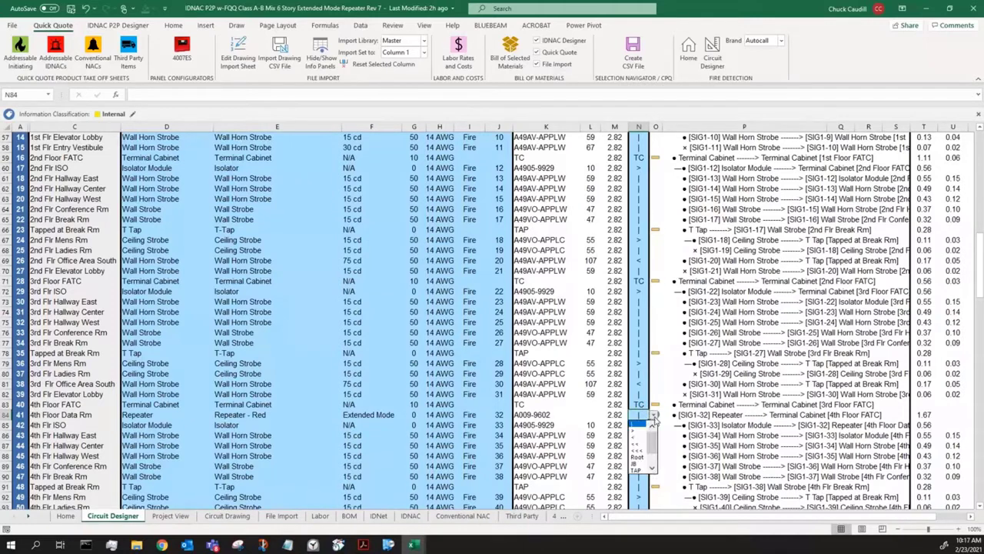
scroll(655, 446, "down", 1)
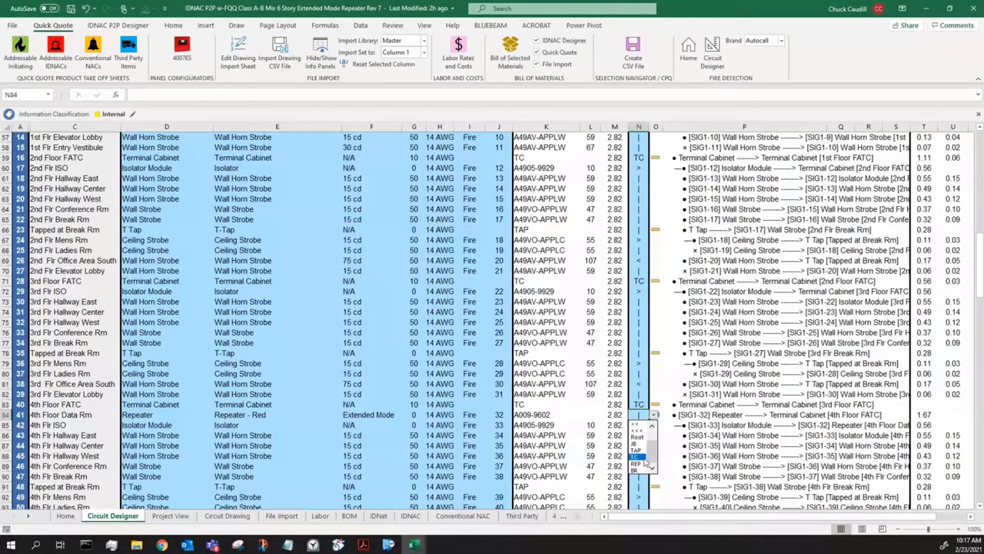
left_click(643, 457)
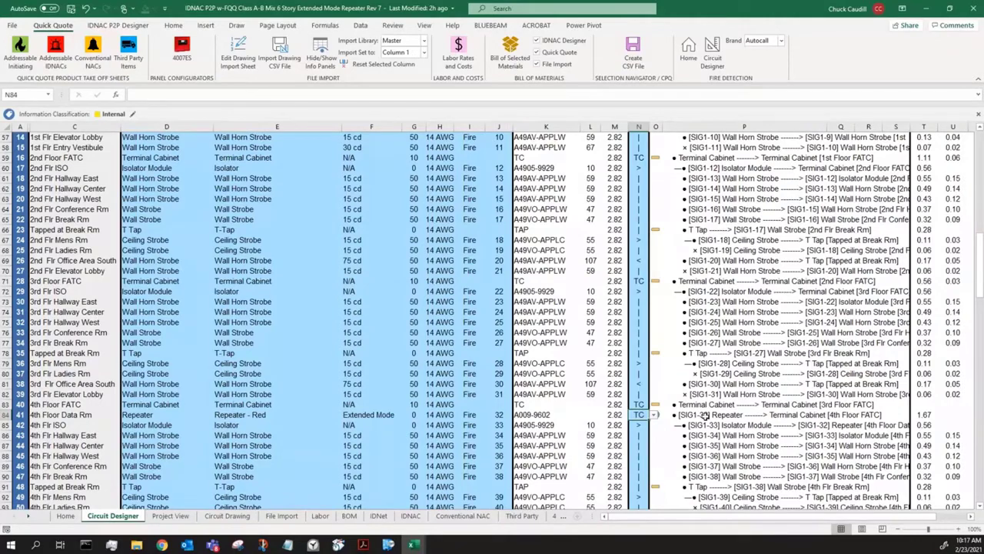
Step: Examine the 5th Floor FATC row's REP tap and its Circuit Tree View connection to the 4th Floor Data Rm repeater
scroll(705, 415, "down", 1)
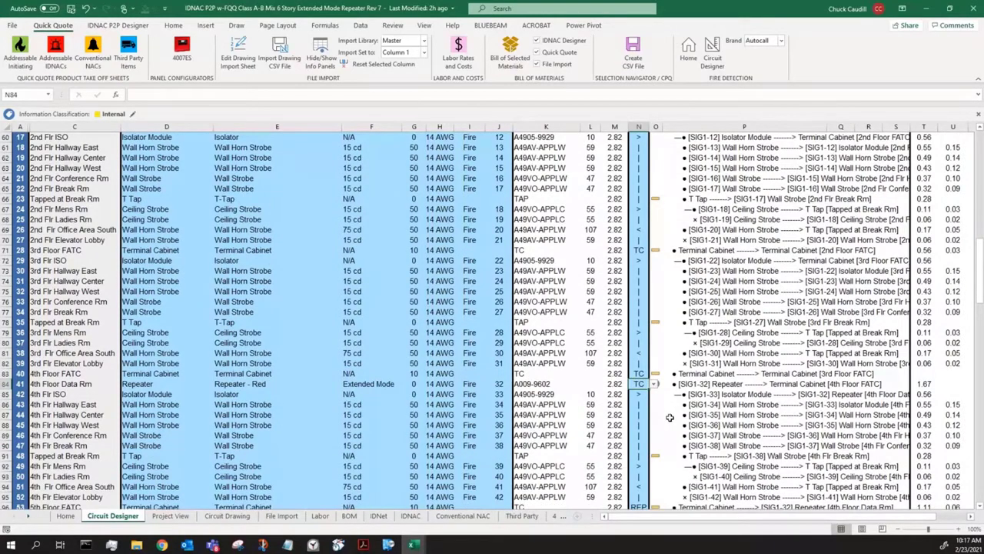
scroll(670, 419, "down", 2)
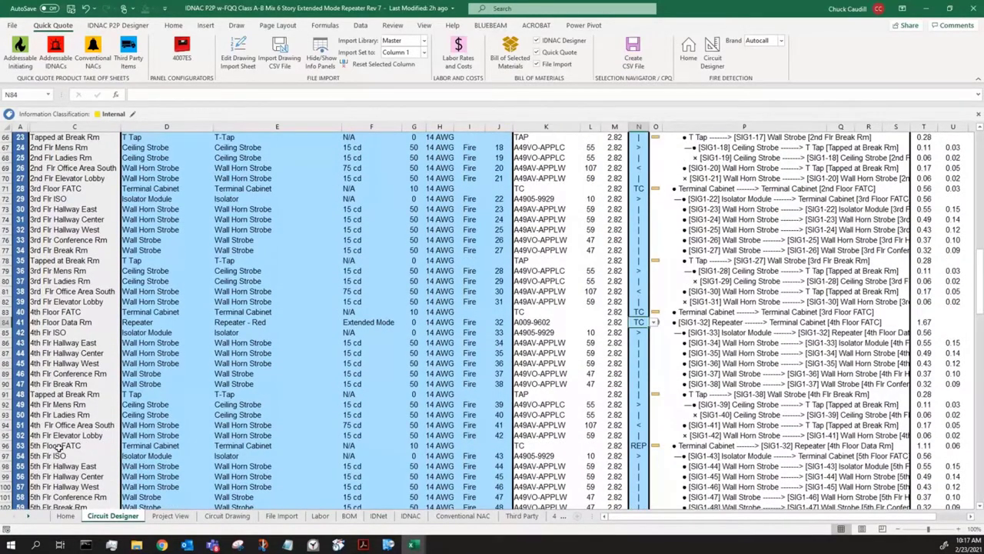
left_click_drag(58, 449, 646, 452)
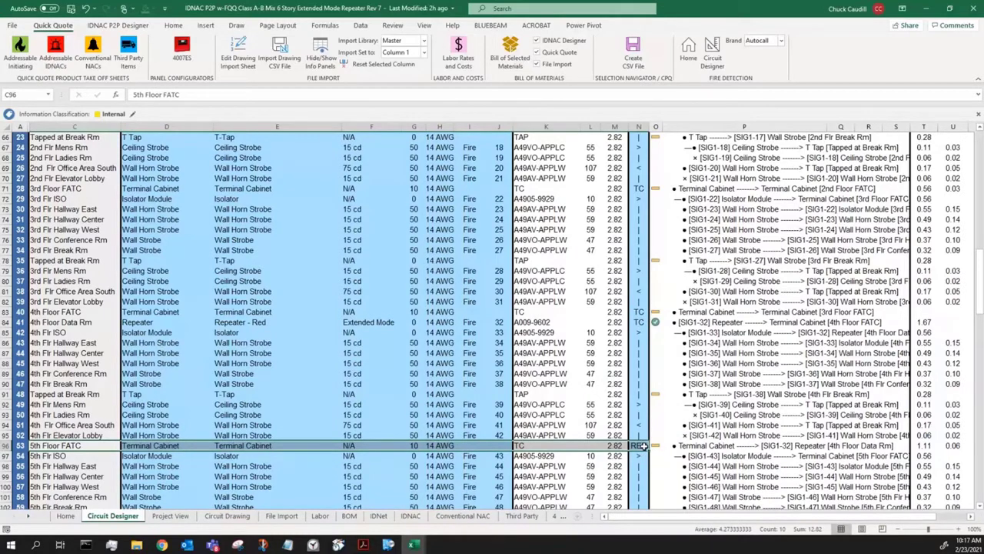
left_click(640, 323)
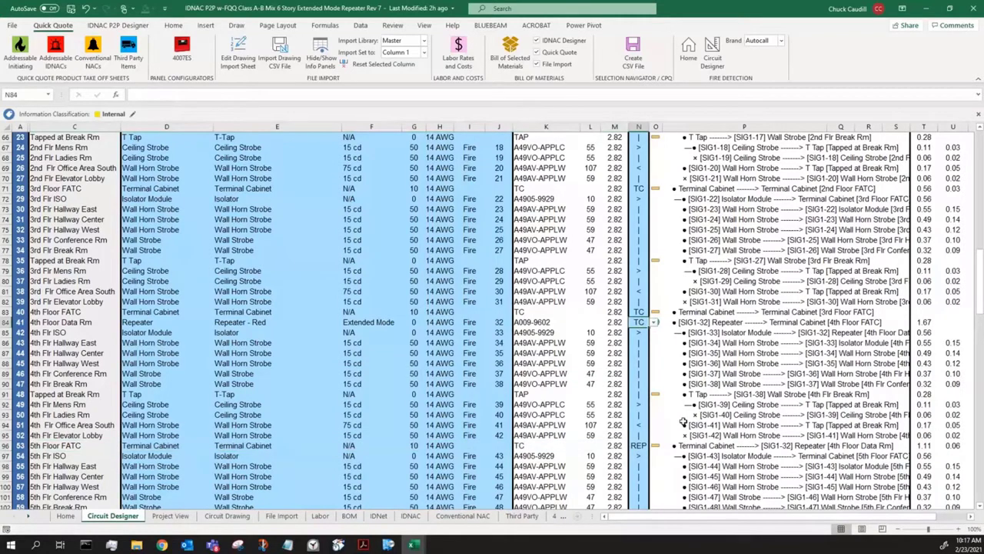
left_click(690, 447)
left_click_drag(783, 443, 867, 446)
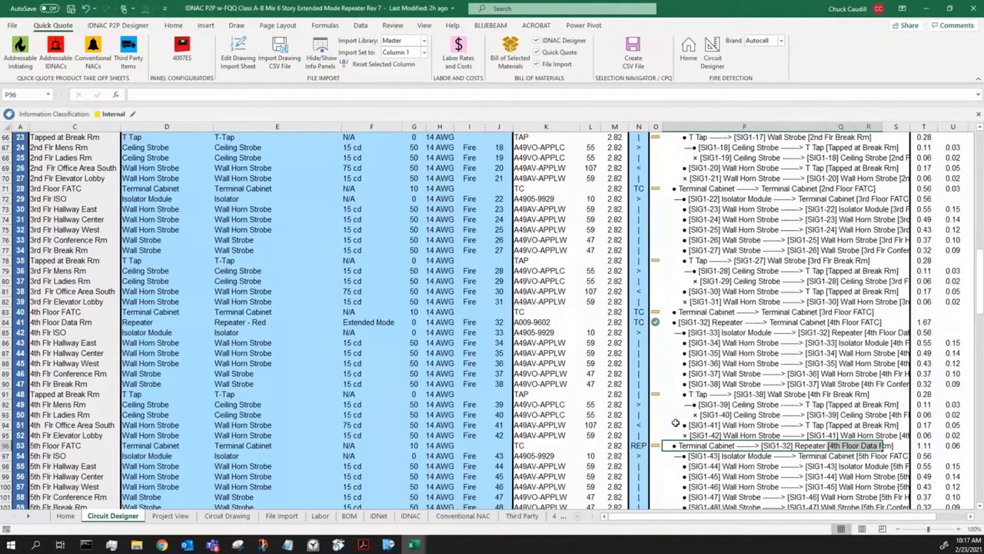
Step: Examine the 6th Floor FATC terminal cabinet row and its tap entry
scroll(673, 424, "down", 1)
scroll(672, 425, "down", 4)
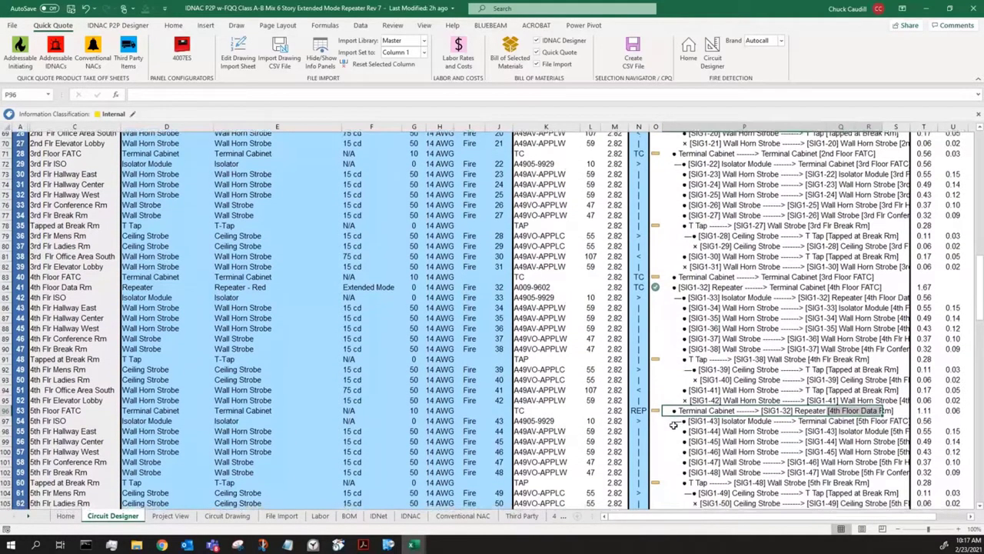
left_click_drag(44, 416, 666, 415)
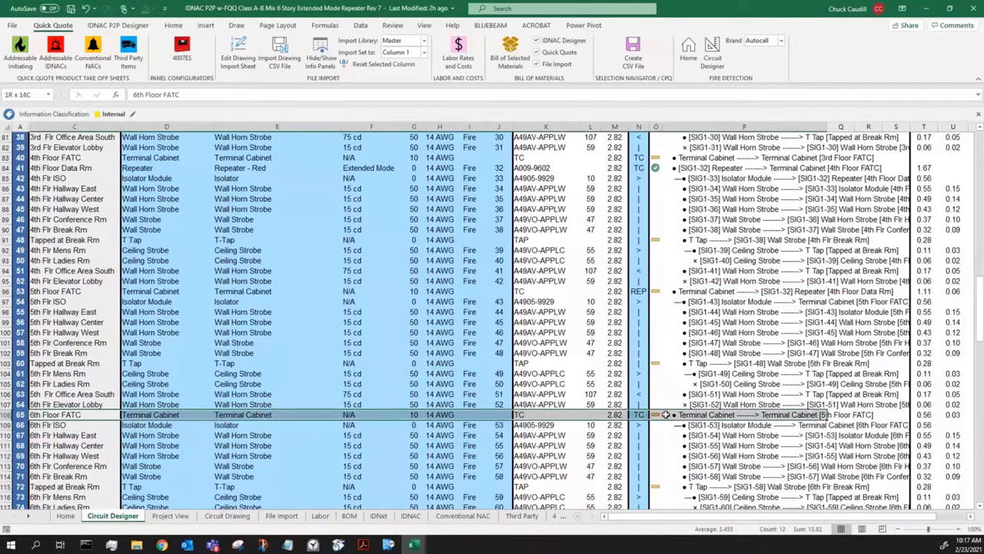
left_click(642, 415)
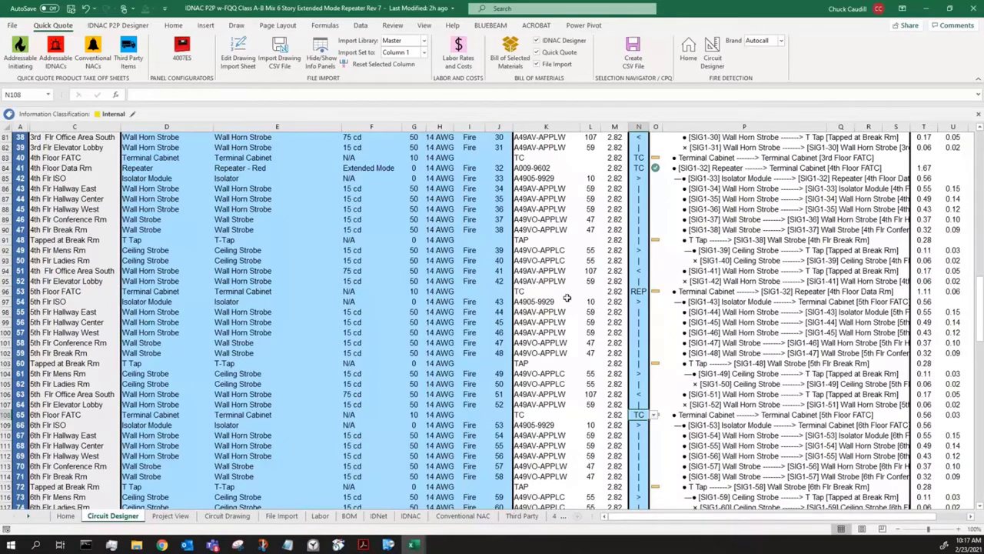
Step: Check the tap entry of the Class A Return- Stairwell row at the end of the circuit
scroll(705, 435, "down", 2)
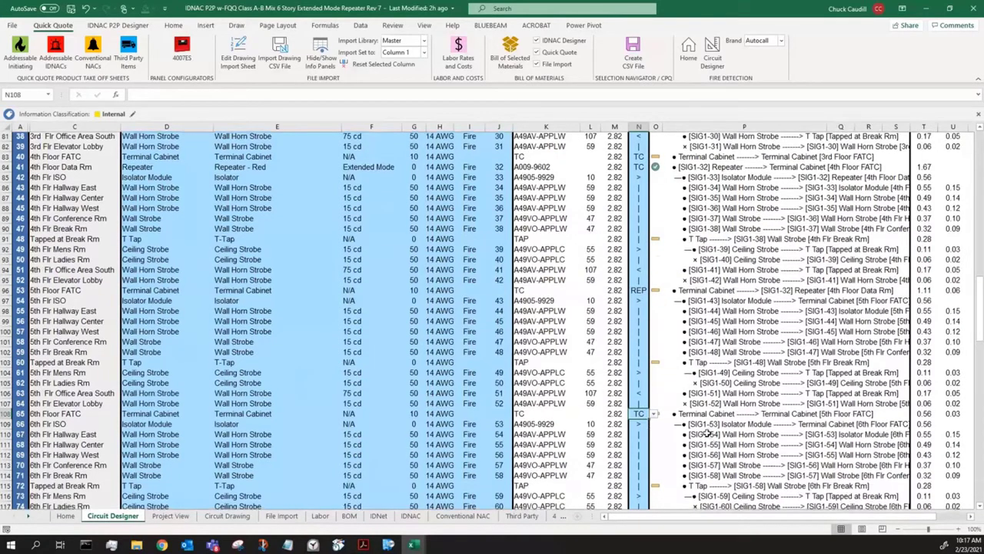
scroll(705, 435, "down", 1)
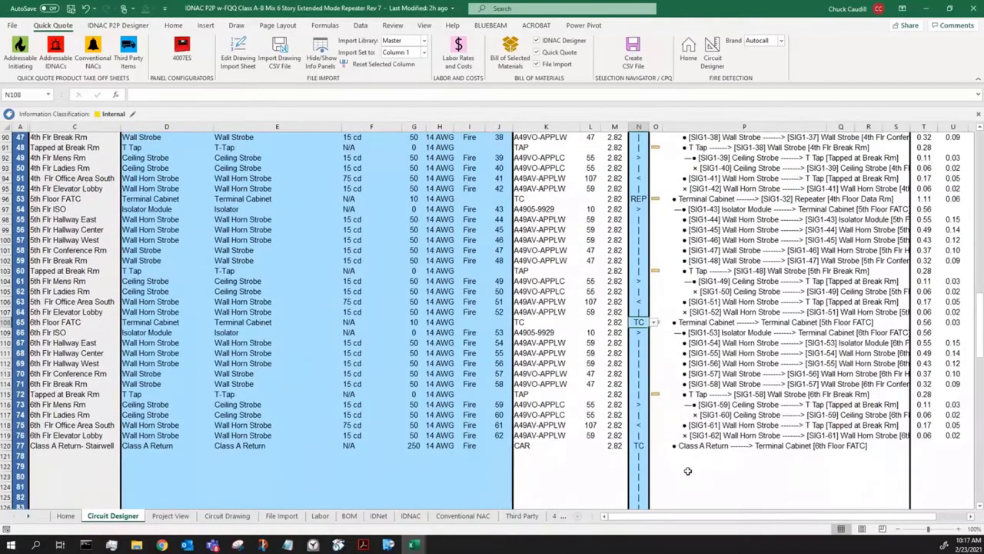
left_click(640, 444)
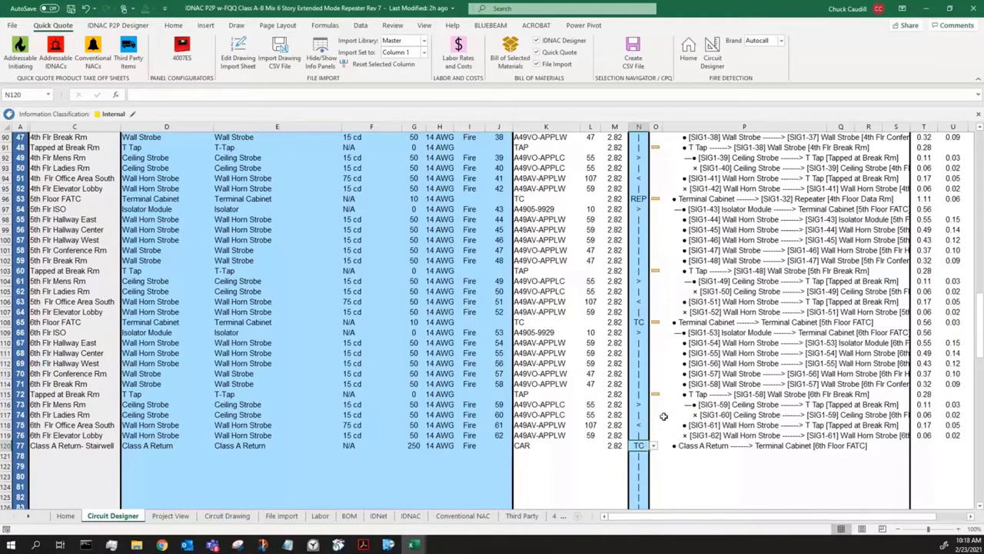
Step: Trace the terminal cabinet connections in the Circuit Tree View from the 1st Floor FATC through the 2nd and 3rd Floor FATC rows
scroll(696, 395, "up", 5)
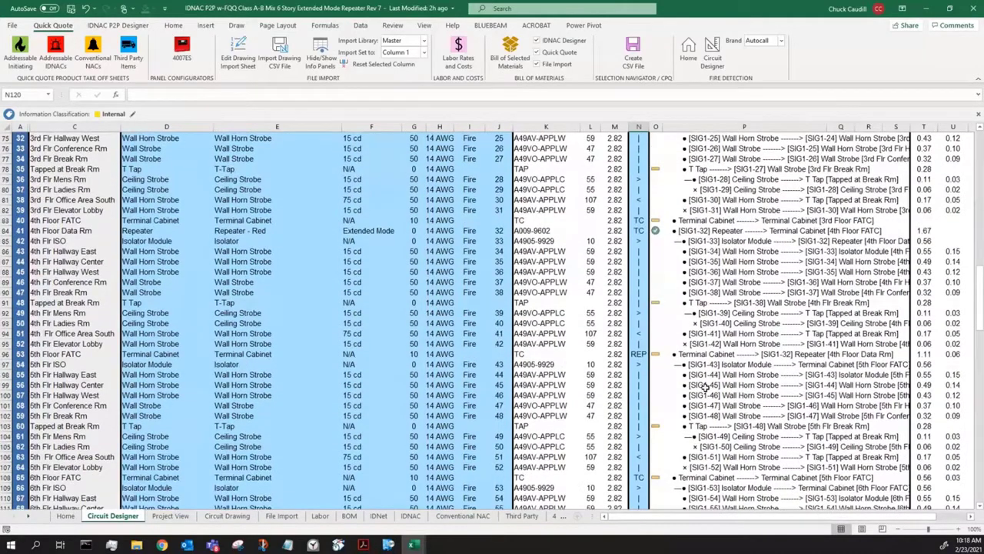
scroll(704, 385, "up", 15)
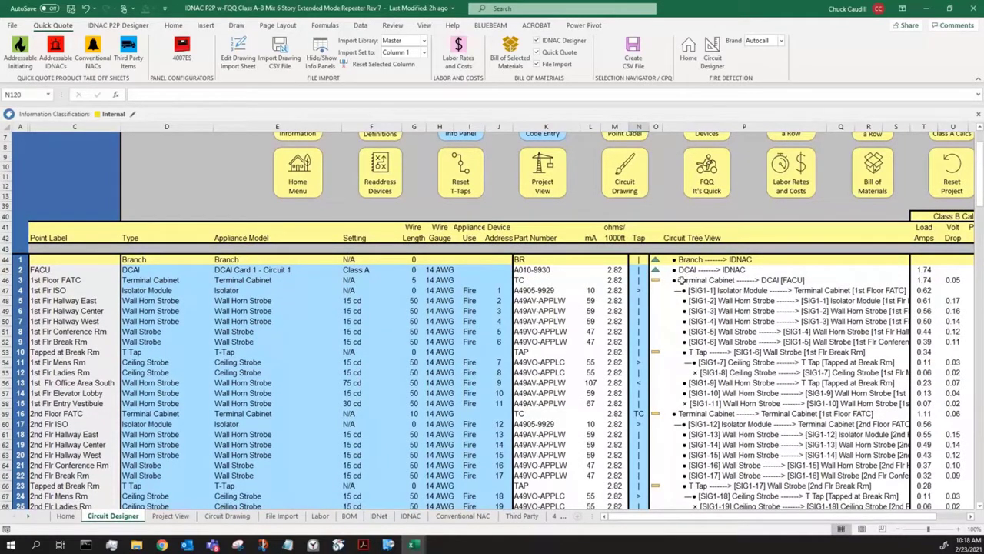
left_click(680, 280)
scroll(704, 338, "down", 2)
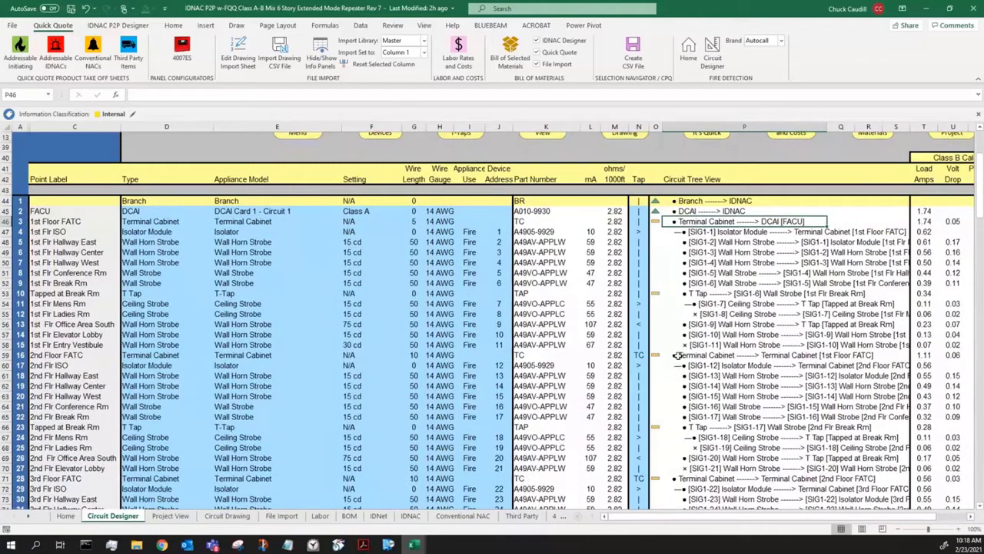
left_click(680, 355)
scroll(680, 355, "down", 2)
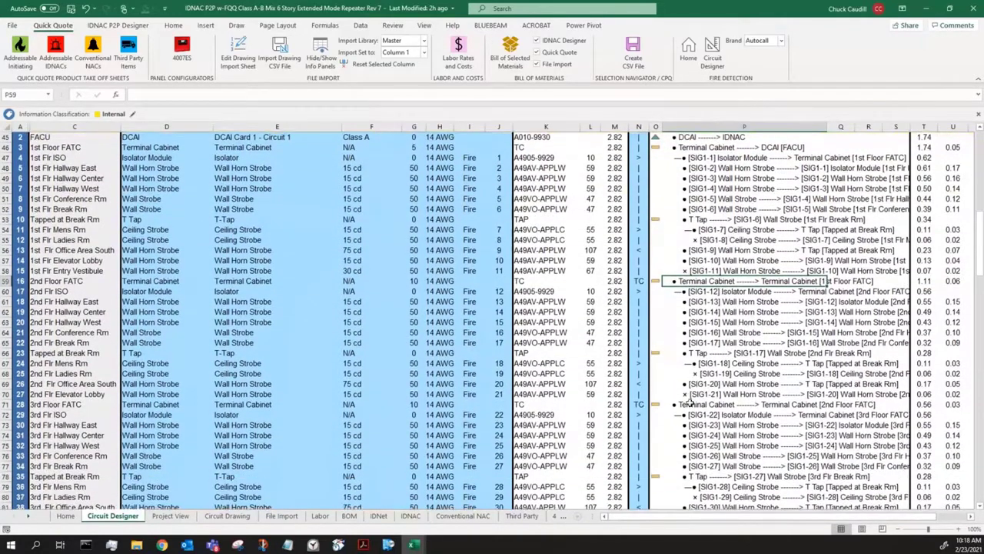
left_click(691, 404)
scroll(699, 412, "down", 4)
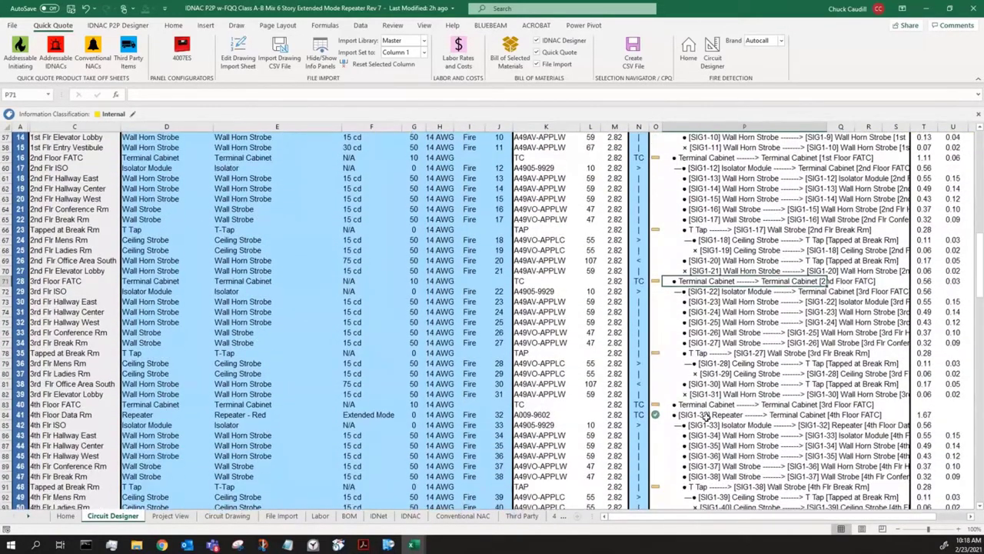
Step: Trace the Circuit Tree View backbone from the 4th Floor FATC through its repeater and the 5th and 6th Floor FATCs to the Class A Return
left_click(684, 406)
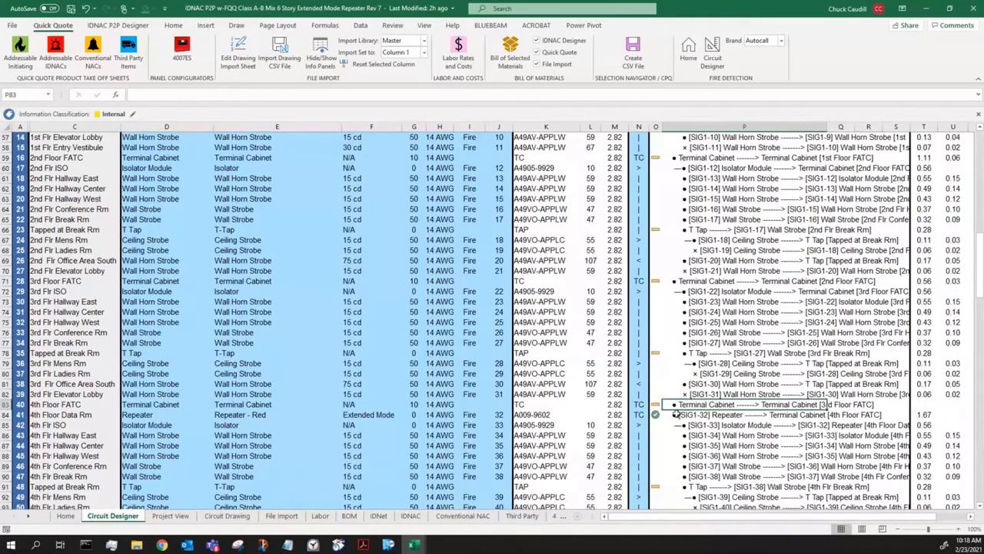
left_click(675, 415)
scroll(701, 398, "down", 5)
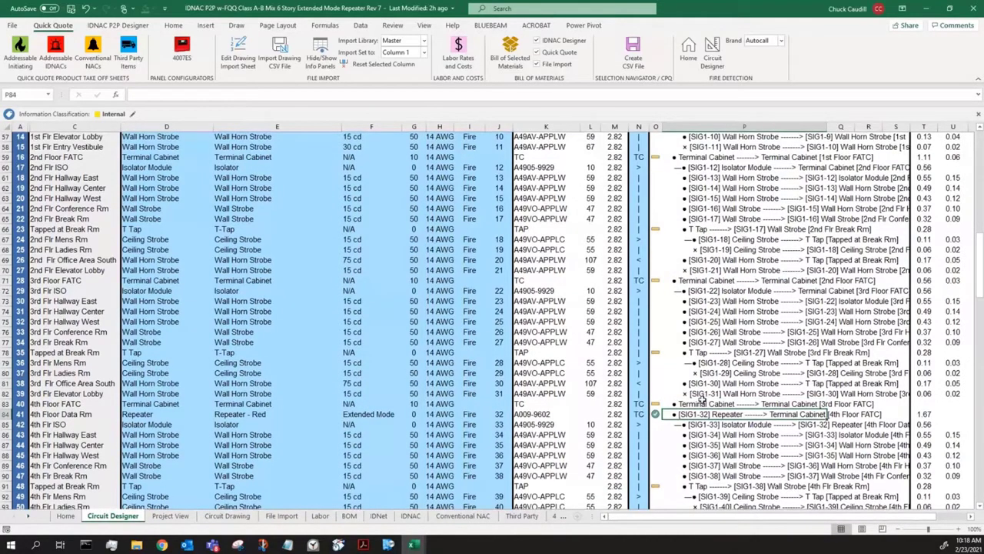
left_click(721, 384)
scroll(721, 384, "down", 4)
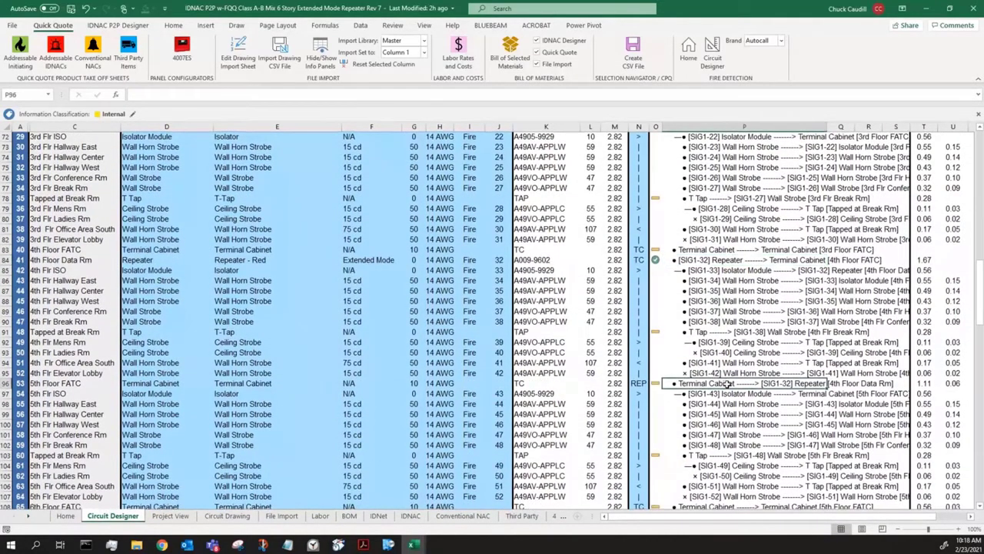
left_click(708, 385)
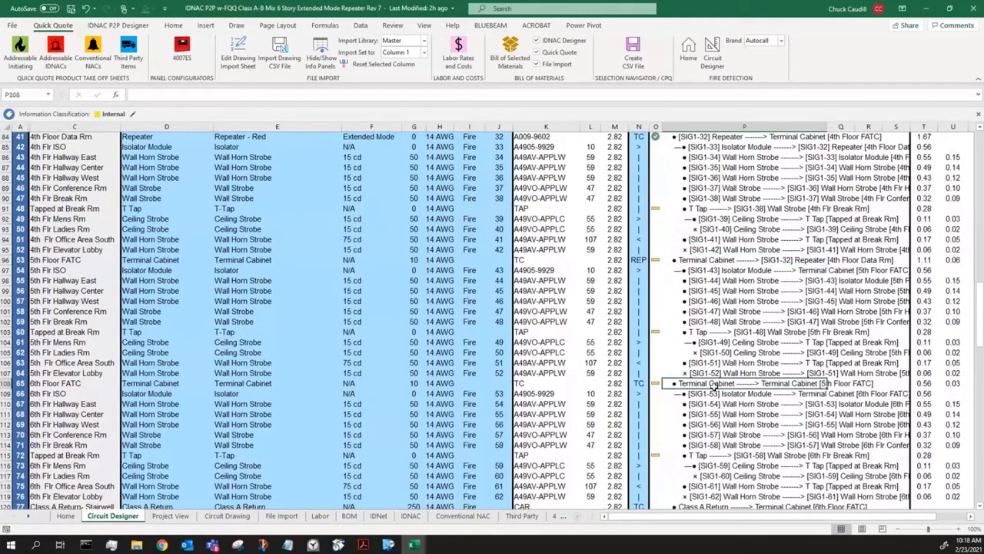
scroll(708, 386, "down", 4)
left_click(694, 388)
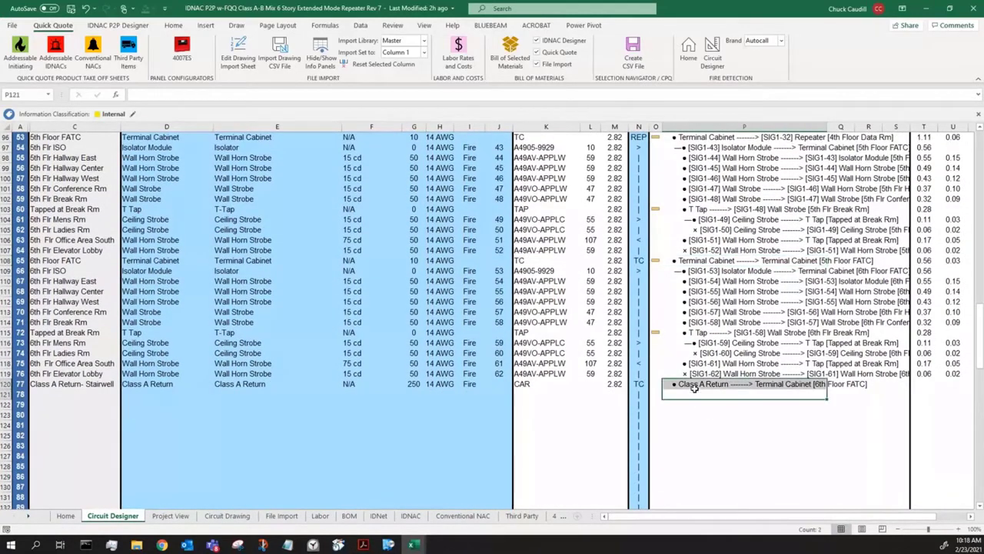
Step: Check the 6th Flr ISO tap and highlight its Class B branch in the Circuit Tree View through the 6th Flr Elevator Lobby
left_click(699, 271)
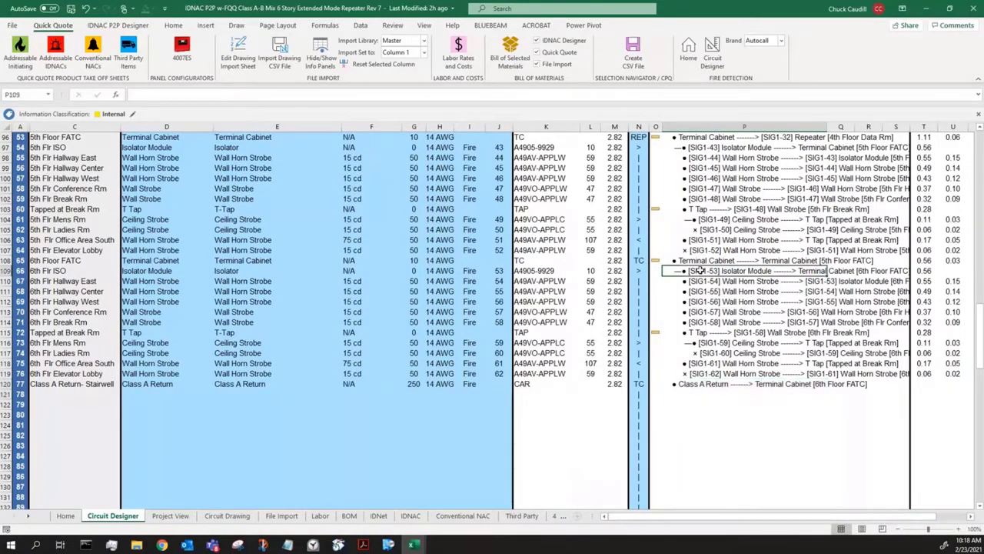
left_click(640, 270)
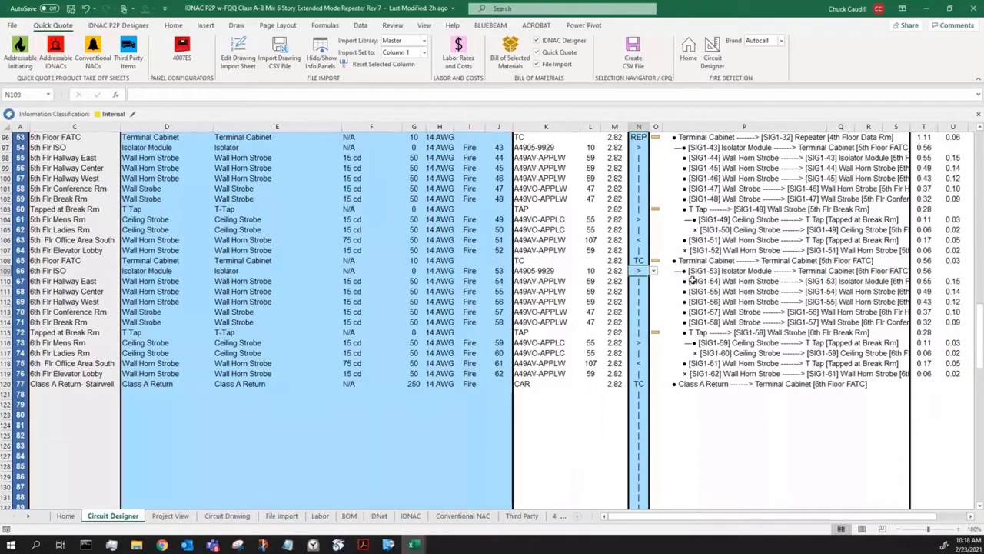
left_click_drag(721, 275, 740, 369)
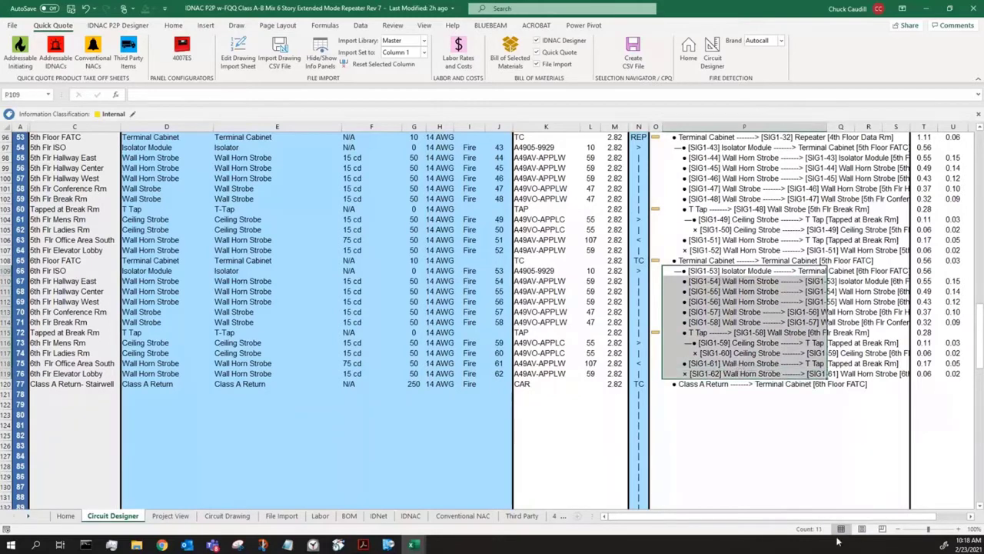
Step: Review the Class B and Class A reverse calculation columns from the branch row to the Class A Return row
left_click_drag(822, 514, 861, 518)
scroll(564, 244, "up", 11)
scroll(563, 244, "up", 8)
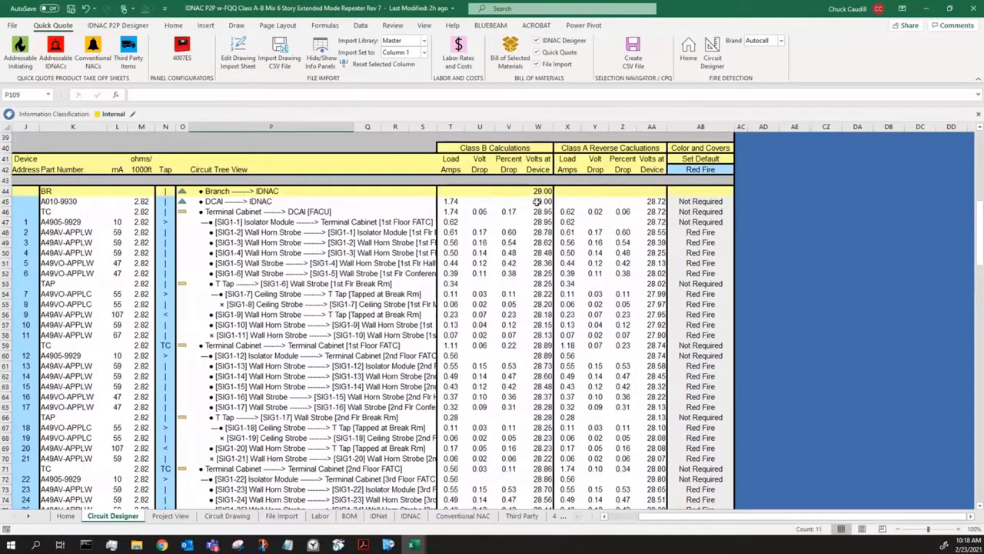
scroll(675, 378, "down", 17)
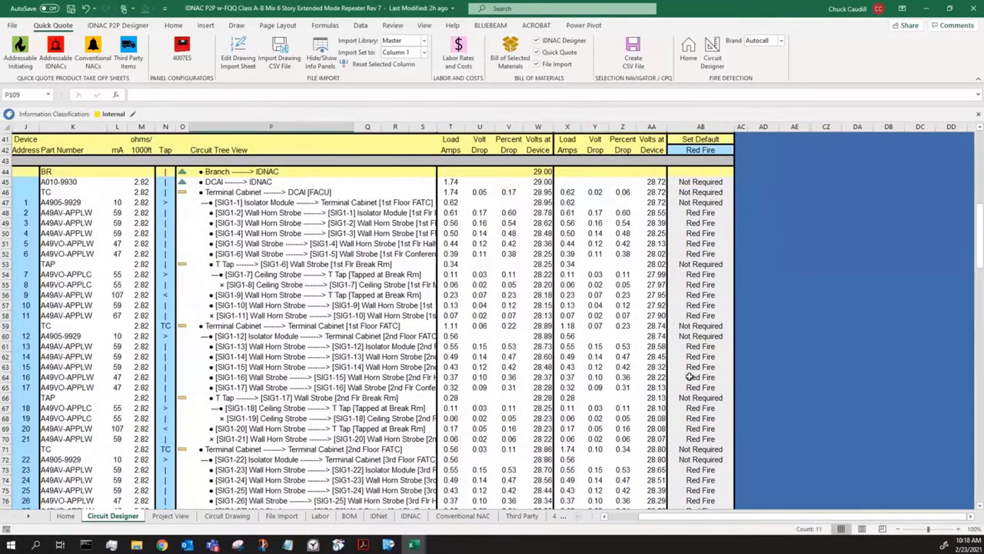
scroll(686, 452, "down", 1)
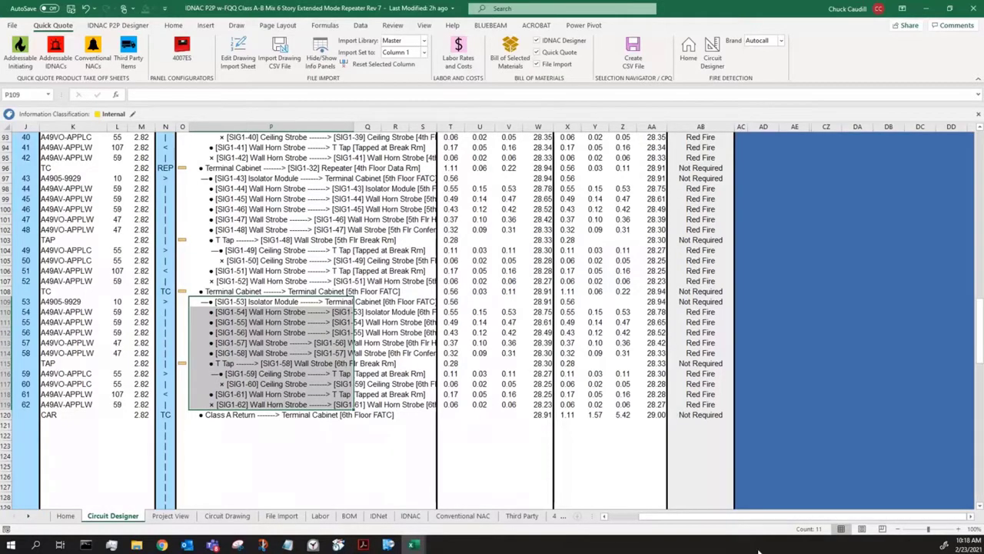
Step: Generate the circuit drawing as a vertical riser and acknowledge the clipboard copy
left_click_drag(692, 517, 608, 516)
scroll(632, 252, "up", 20)
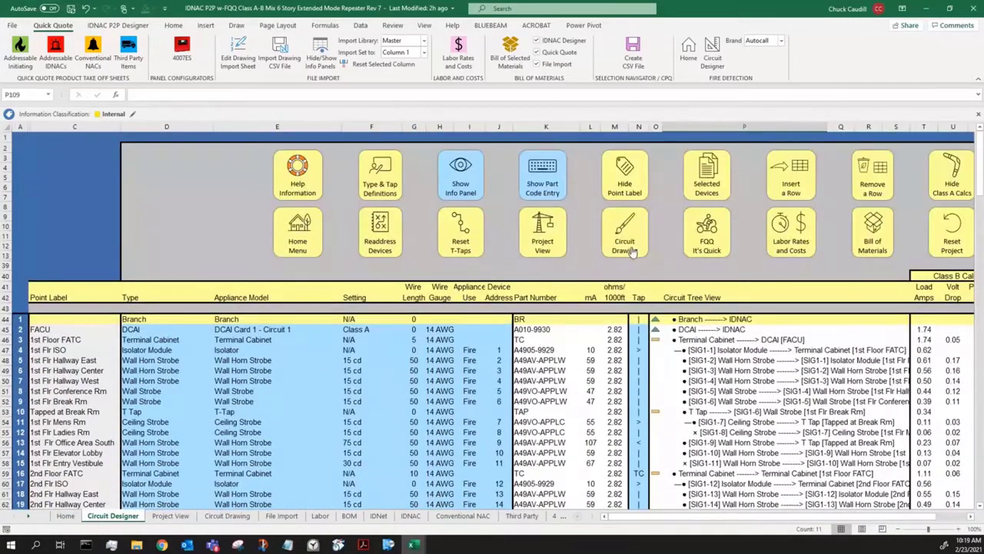
left_click(632, 252)
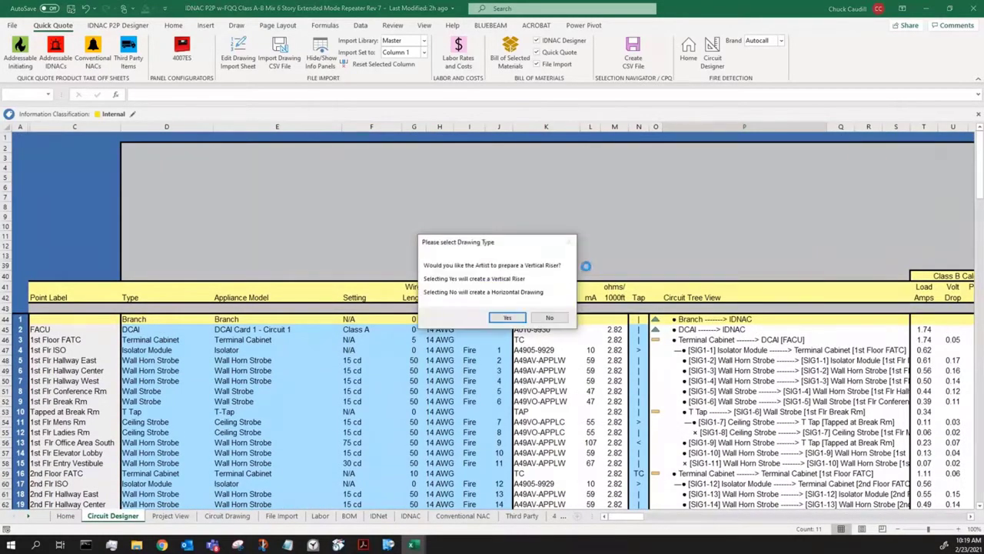
left_click(507, 318)
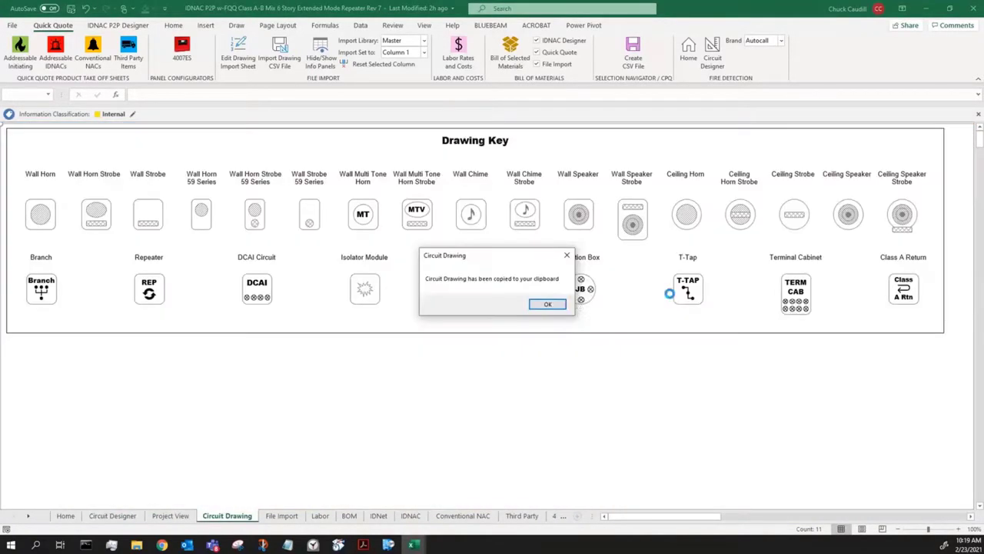
left_click(547, 303)
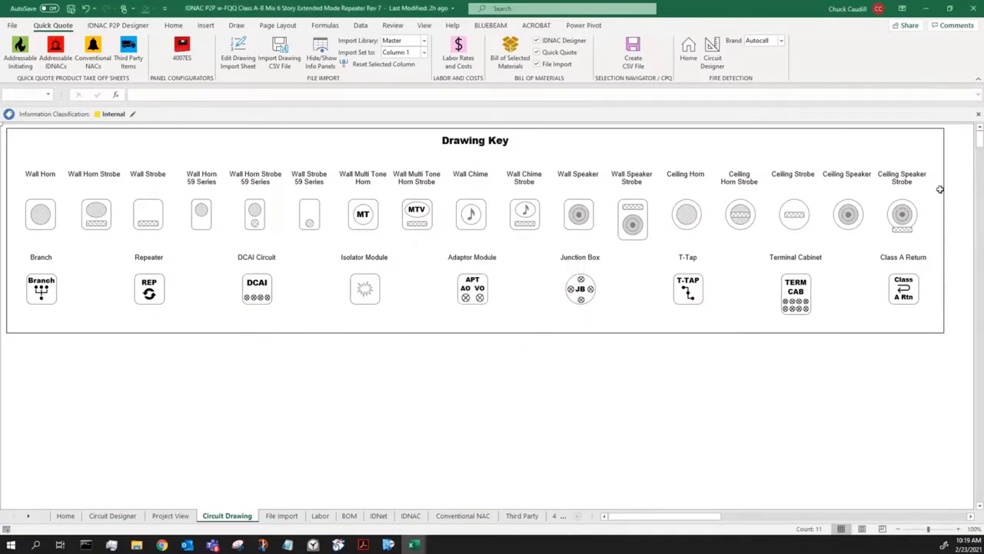
Step: Examine the drawing's 1st floor branch from the DCAI and terminal cabinet through the isolator and T-Tap to the Entry Vestibule horn strobe
left_click_drag(980, 144, 978, 492)
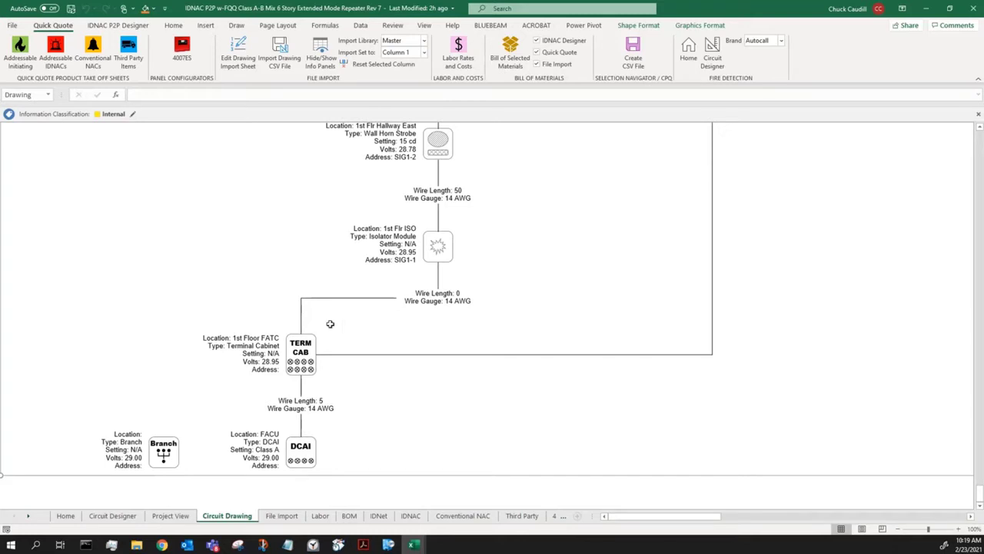
scroll(446, 323, "up", 2)
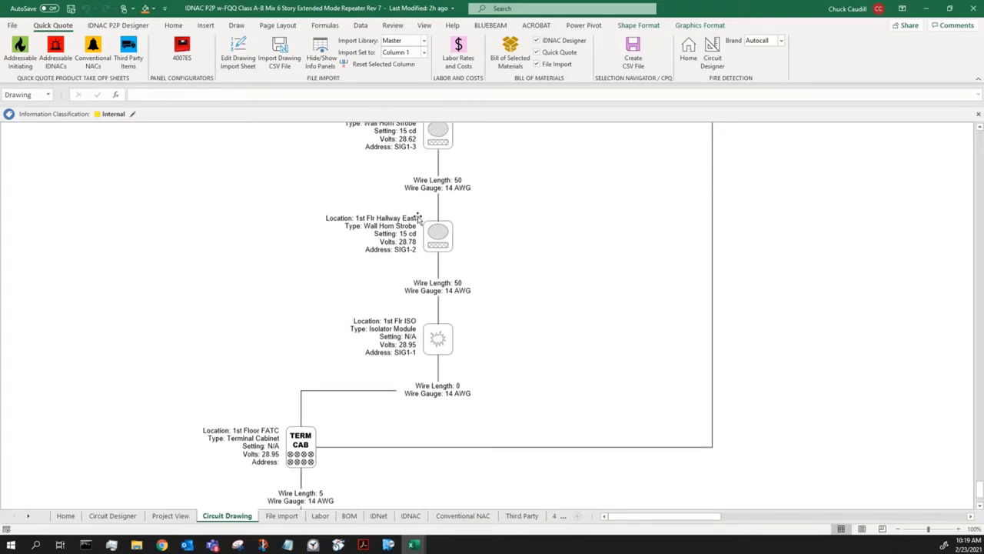
scroll(423, 273, "up", 9)
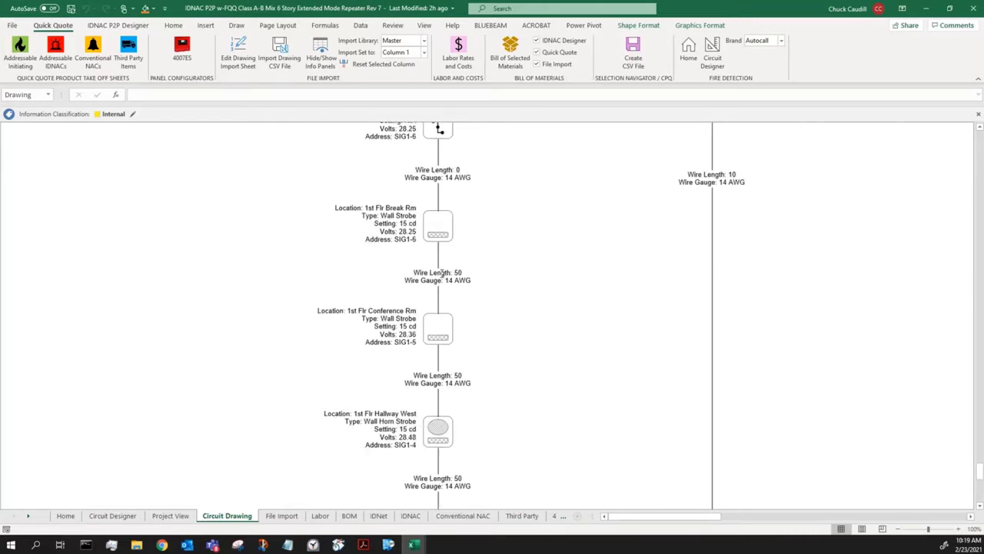
scroll(442, 273, "up", 7)
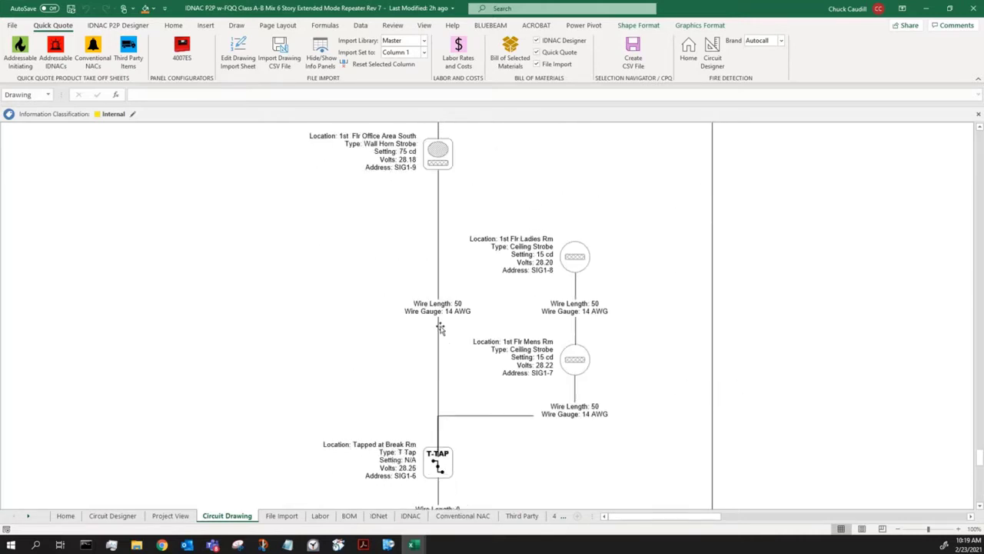
scroll(540, 338, "up", 3)
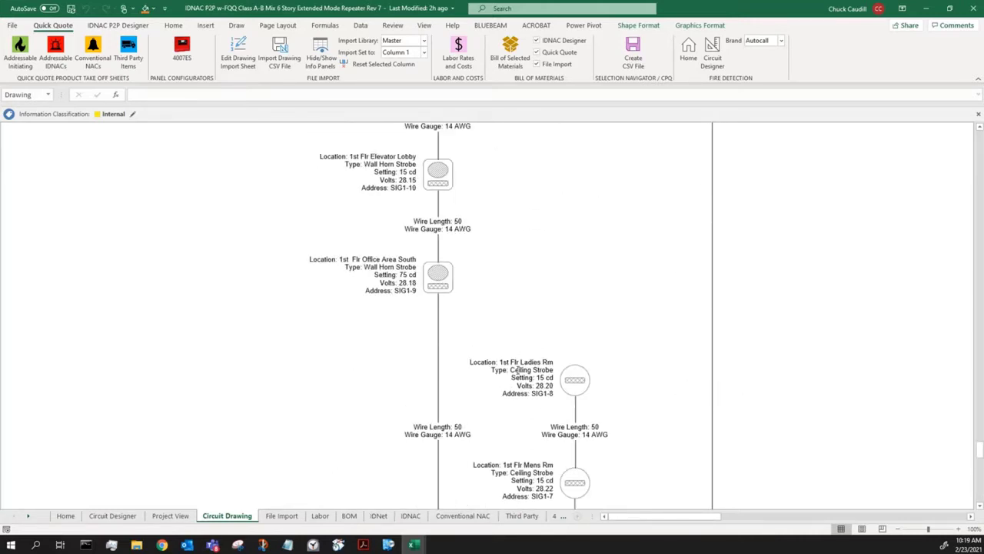
scroll(465, 326, "up", 4)
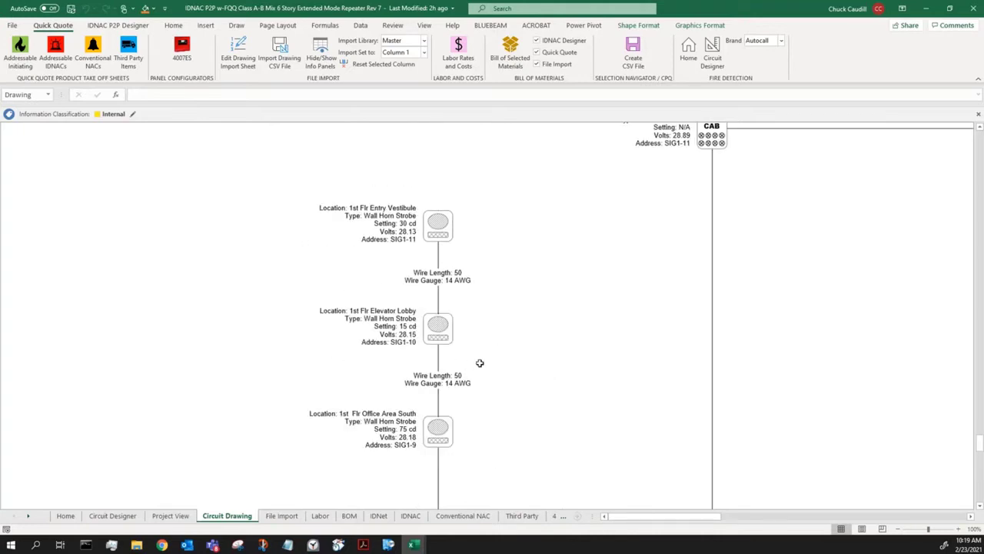
Step: Follow the drawing's riser wire from the 1st Floor FATC terminal cabinet up to the 2nd Floor FATC
scroll(492, 361, "down", 3)
scroll(513, 362, "down", 20)
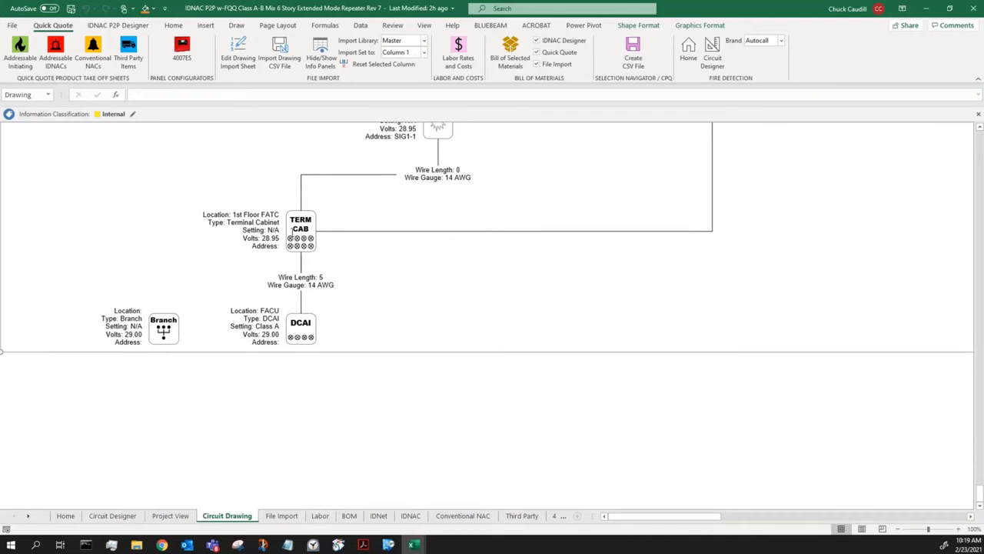
scroll(739, 241, "up", 5)
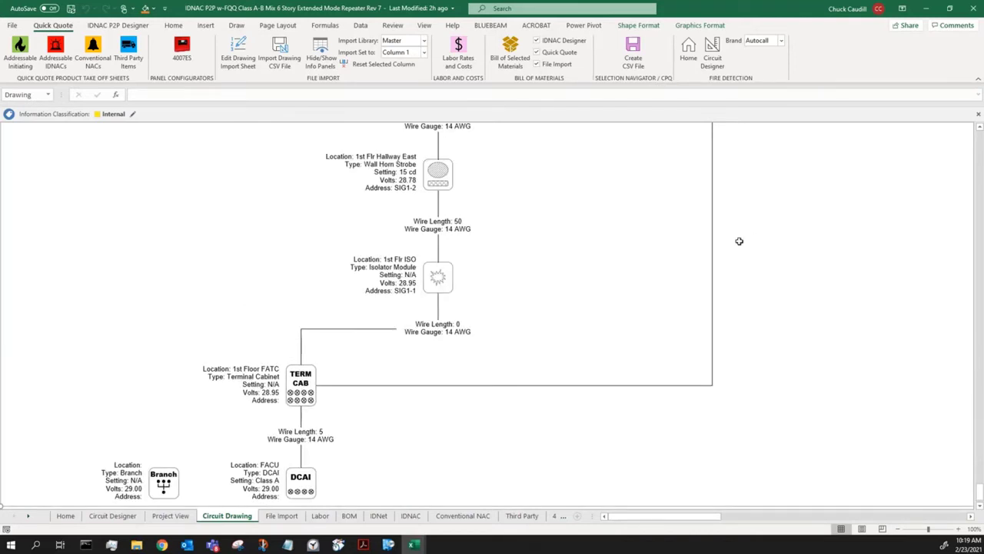
scroll(740, 256, "up", 6)
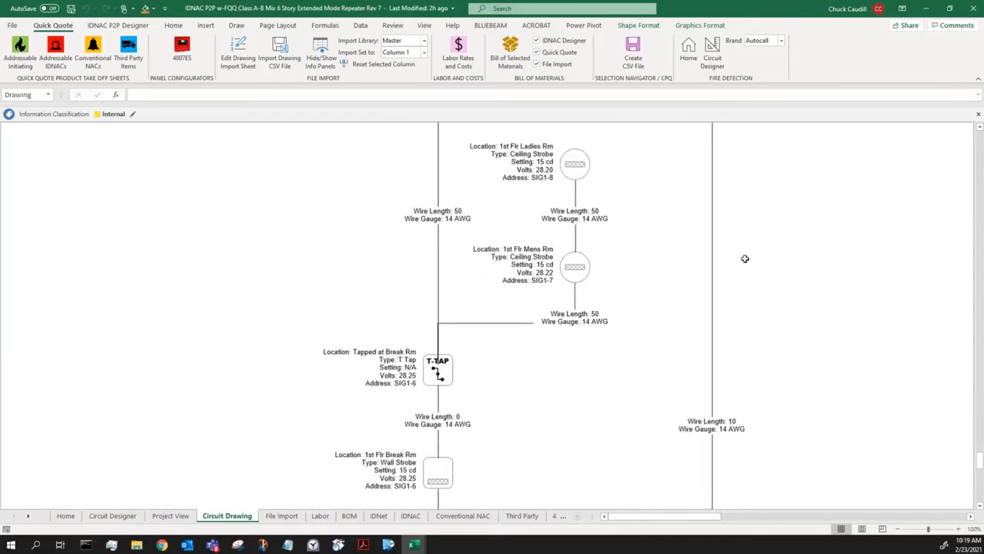
scroll(746, 257, "up", 4)
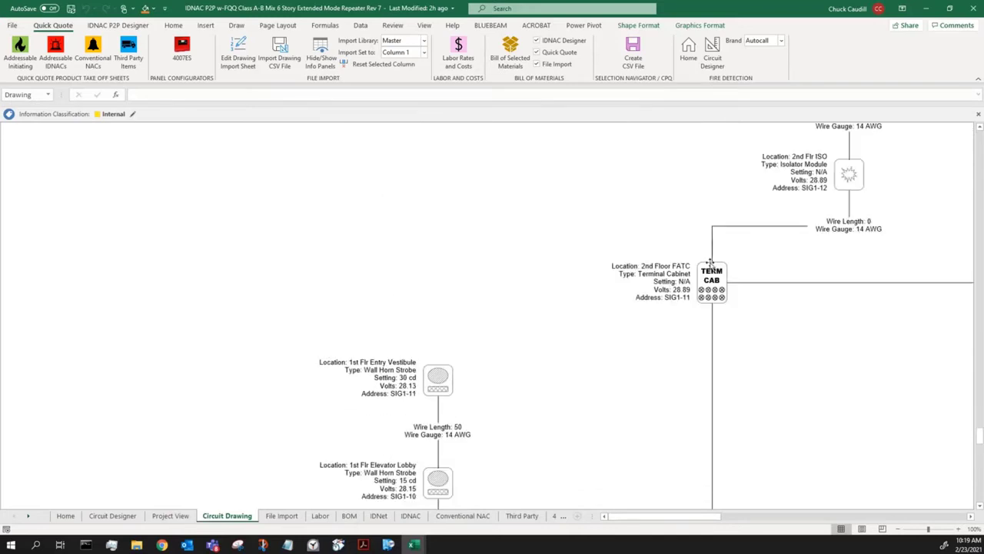
Step: Follow the riser from the 2nd Floor FATC past the 2nd floor isolator and horn strobe branch up to the 3rd Floor FATC
left_click_drag(687, 516, 707, 523)
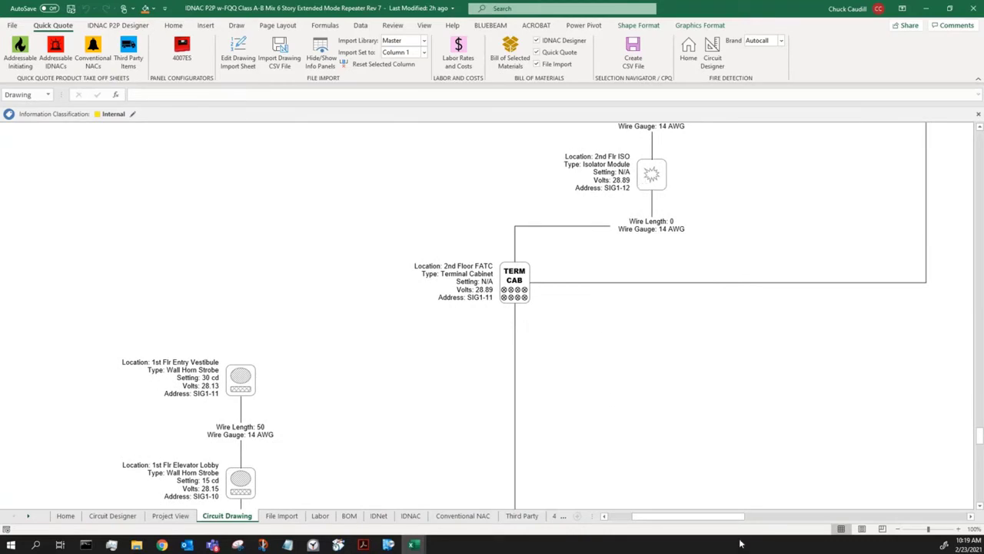
left_click_drag(718, 520, 757, 520)
scroll(623, 256, "up", 5)
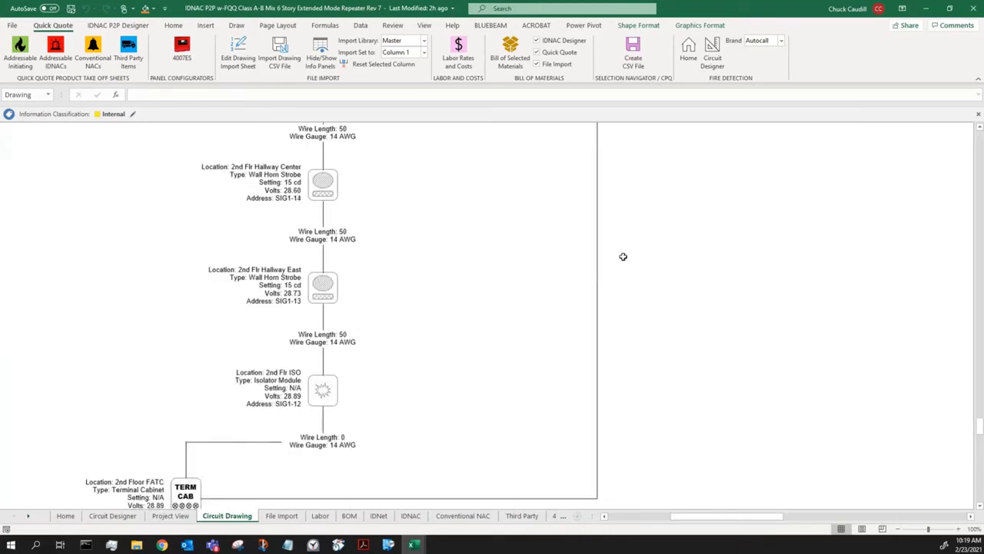
scroll(622, 256, "up", 10)
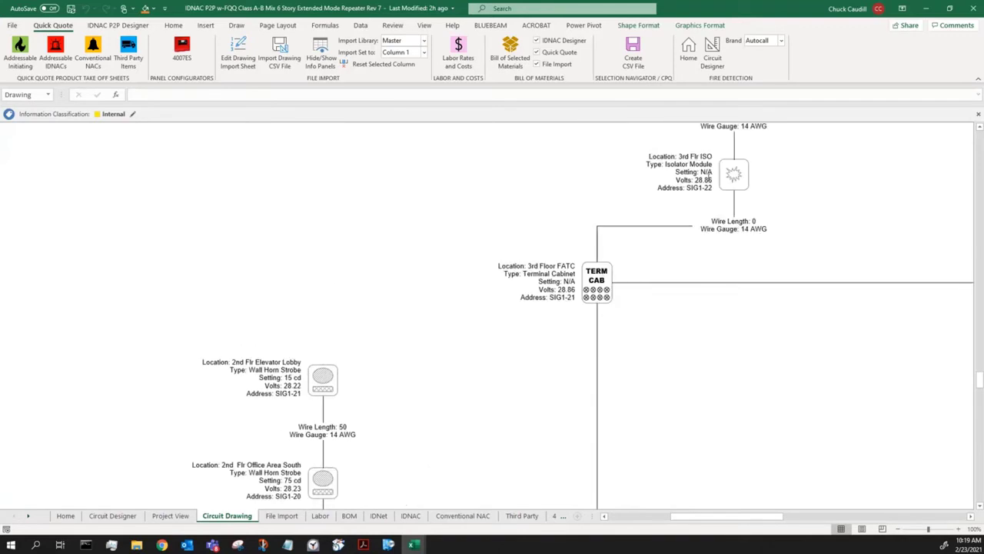
Step: Trace the riser from the 3rd Floor FATC up to the 4th Floor FATC and the Extended Mode repeater in the 4th Floor Data Rm
left_click_drag(742, 516, 794, 531)
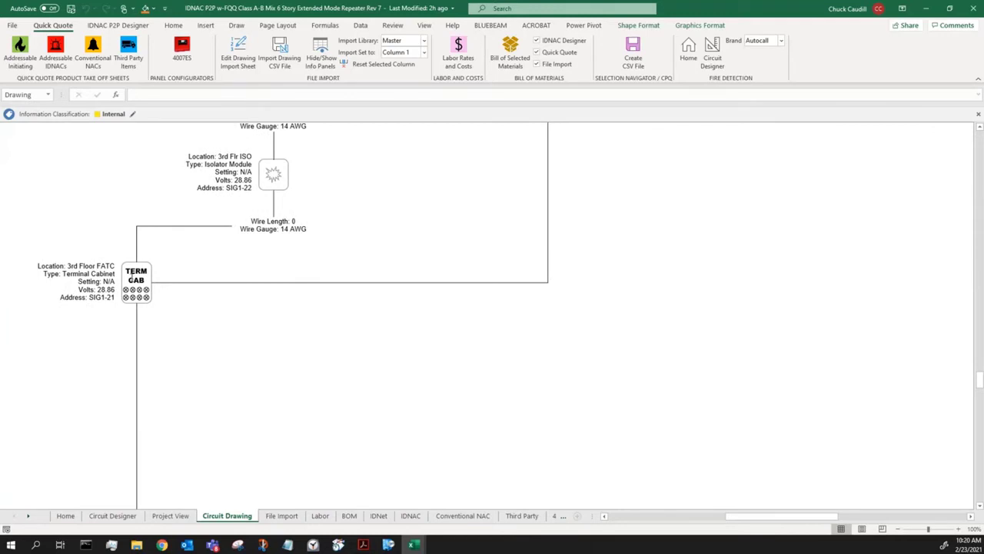
scroll(573, 284, "up", 15)
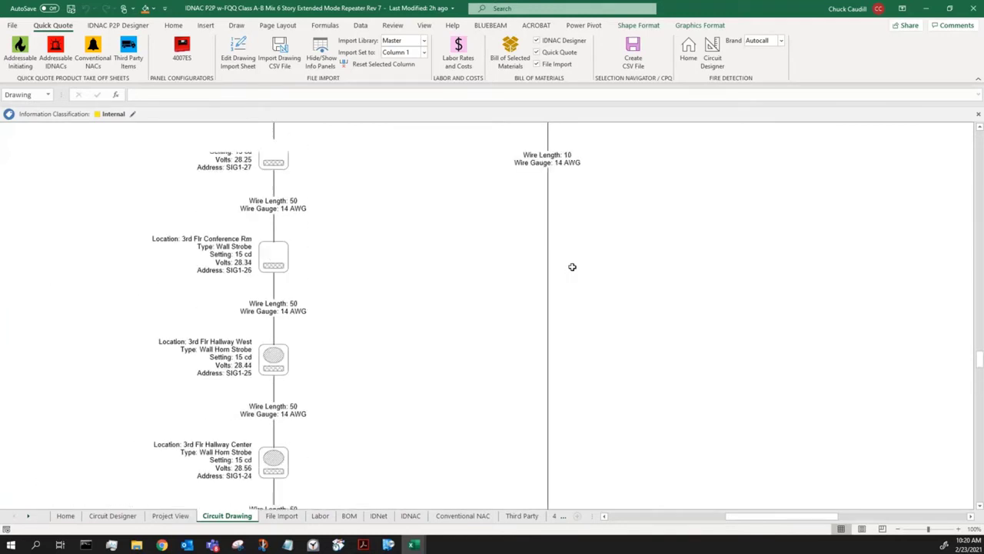
scroll(572, 267, "up", 10)
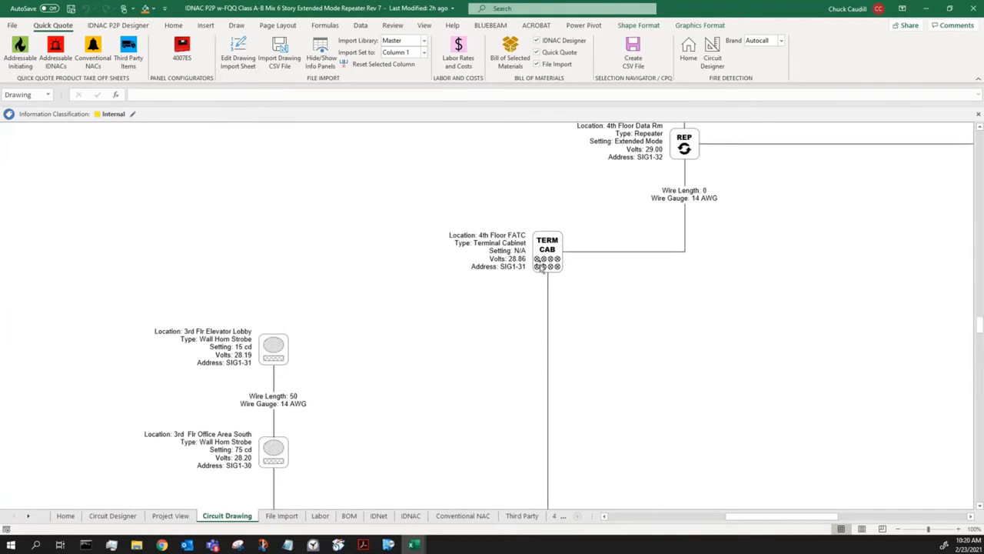
scroll(665, 274, "up", 5)
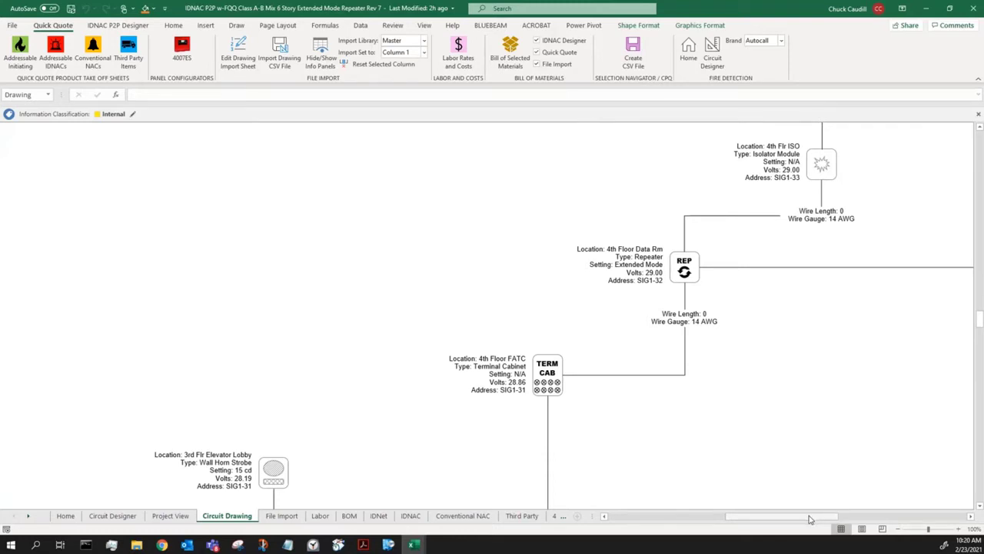
left_click_drag(810, 518, 854, 521)
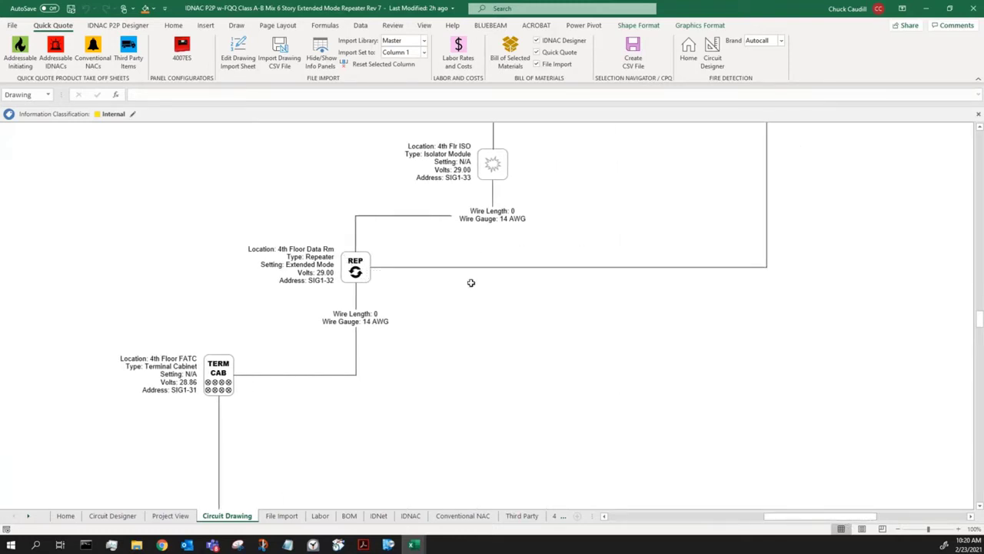
Step: Follow the riser wire from the 4th floor repeater through the 5th Floor FATC up to the 6th Floor FATC
left_click_drag(493, 281, 787, 283)
scroll(912, 432, "up", 13)
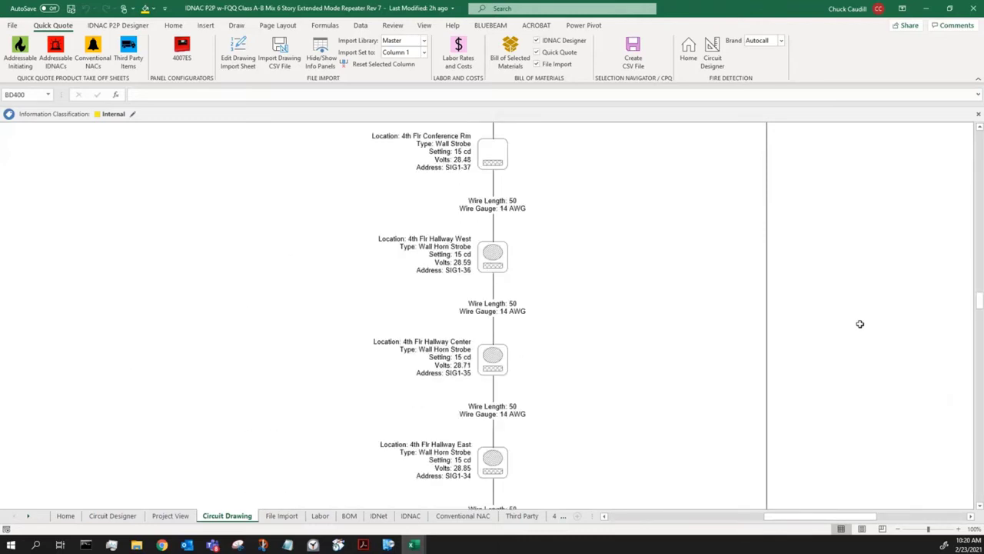
scroll(838, 288, "down", 12)
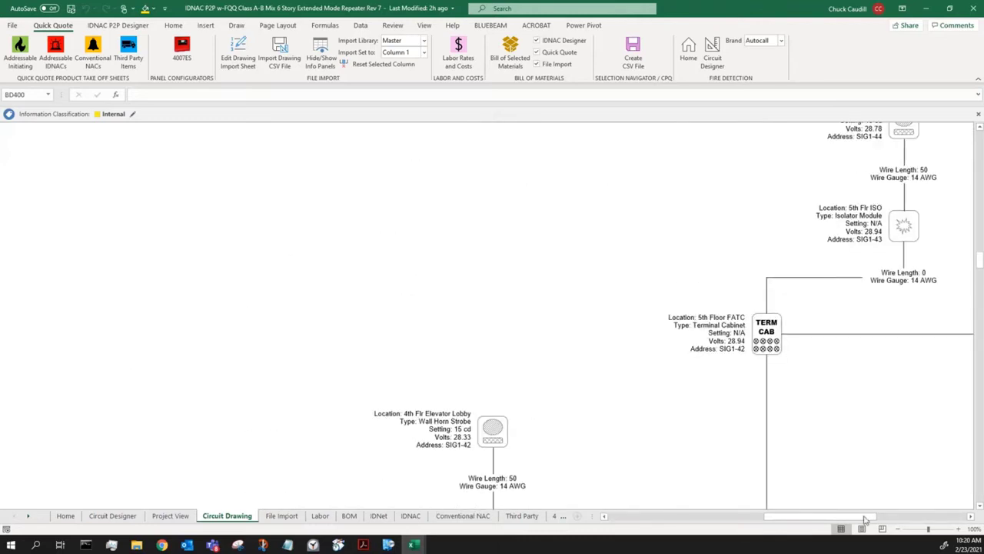
left_click_drag(859, 521, 917, 520)
scroll(807, 290, "up", 12)
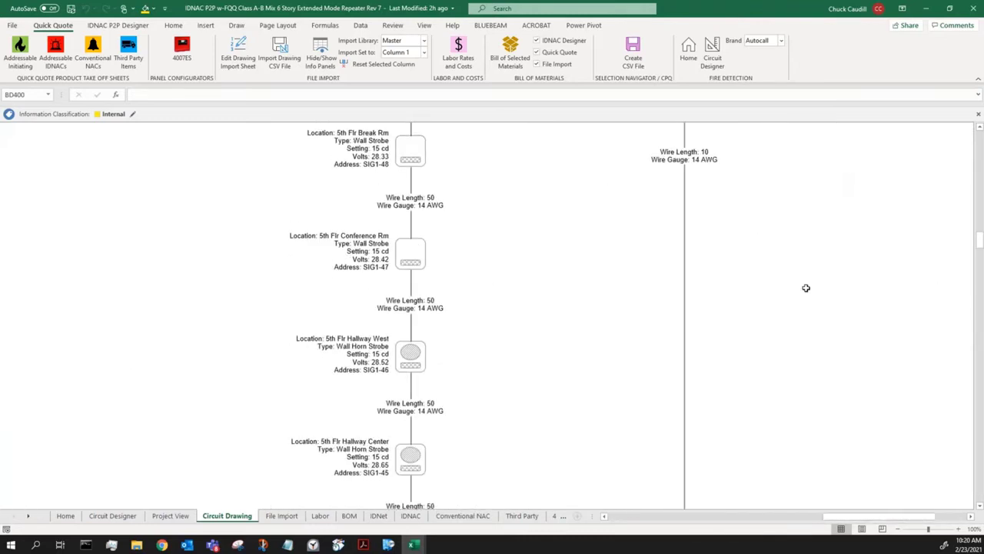
scroll(804, 286, "up", 10)
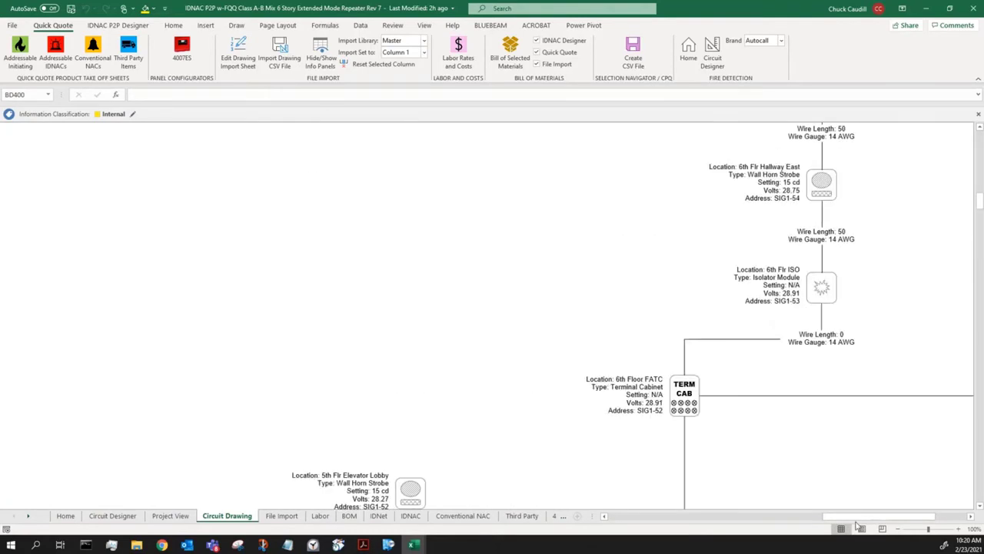
Step: Trace the riser from the 6th Floor FATC alongside the 6th floor branch to the Class A Return in the stairwell
left_click_drag(859, 520, 907, 518)
scroll(876, 276, "up", 8)
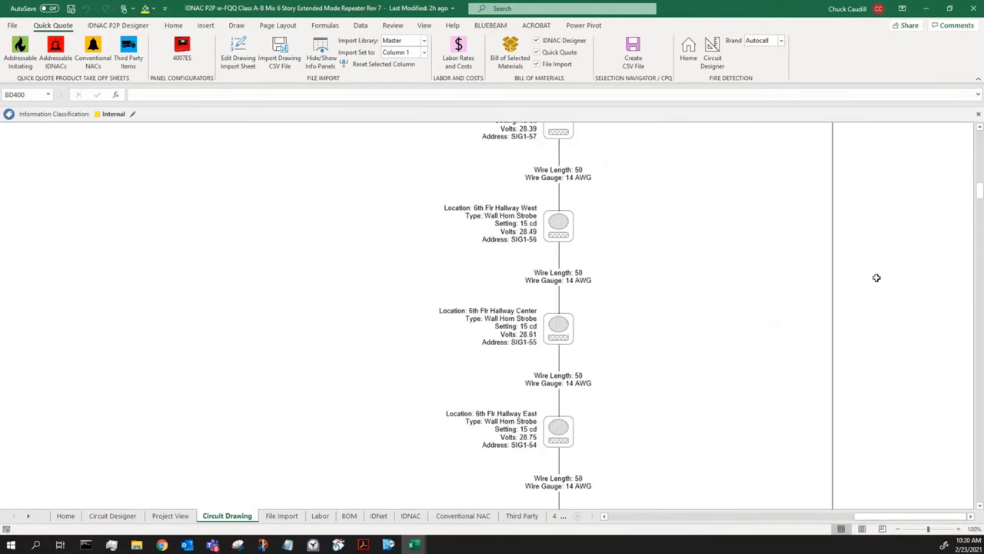
scroll(887, 305, "up", 15)
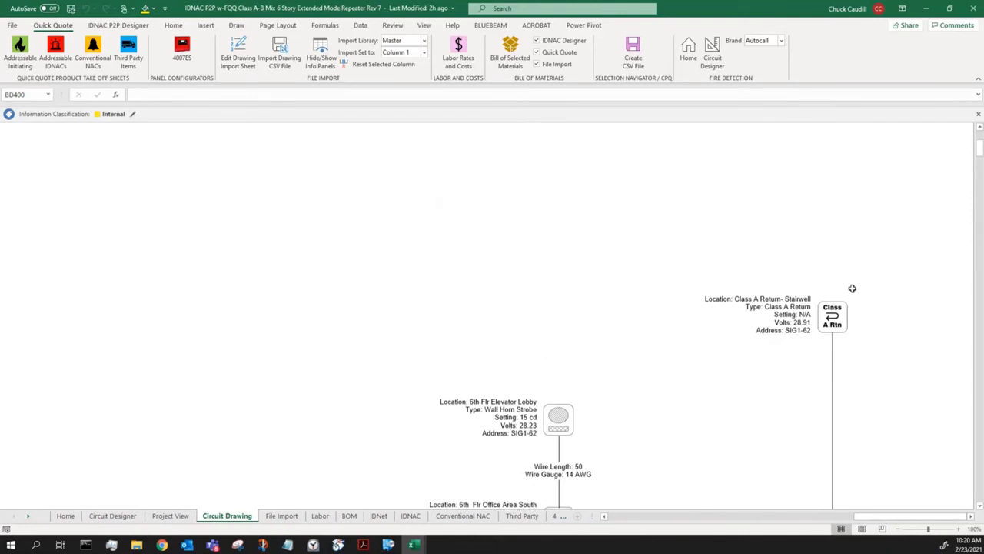